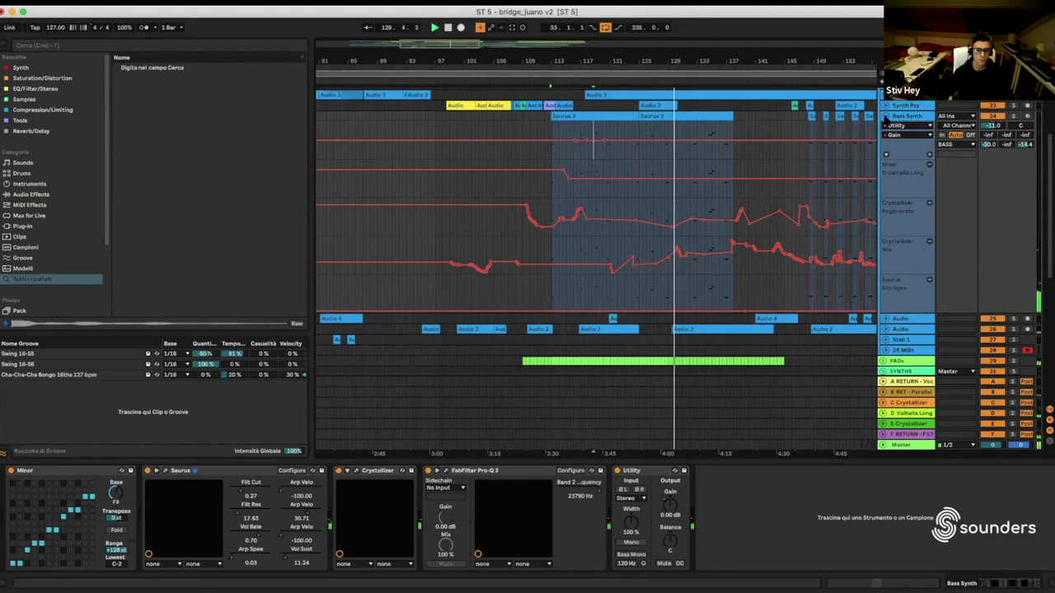
Fold the Bass Synth track and unfold the PADs group to show the Pad track's automation lanes
left_click(886, 120)
scroll(866, 226, "up", 5)
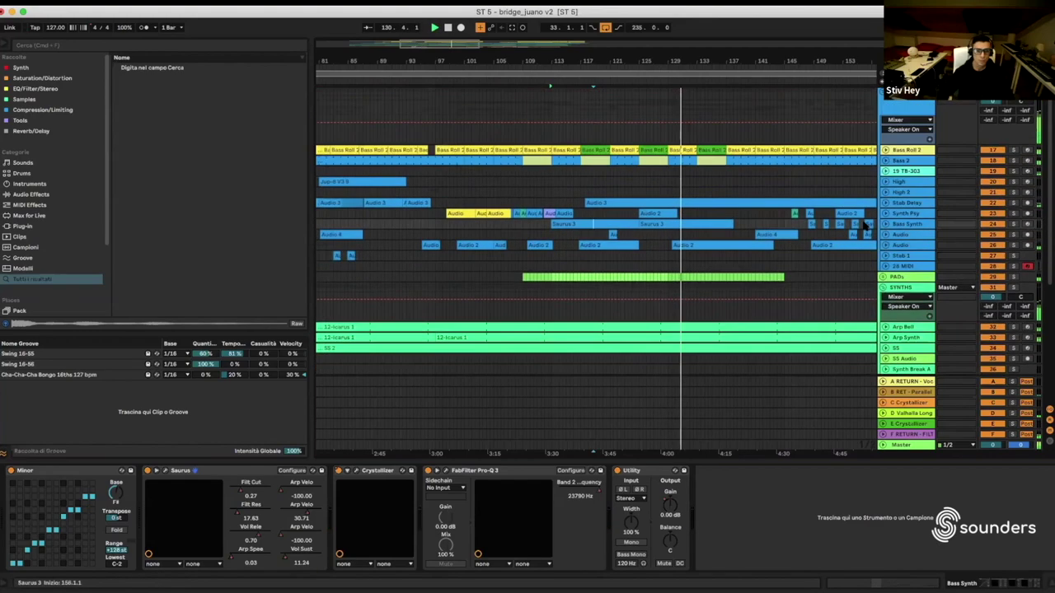
scroll(874, 196, "down", 2)
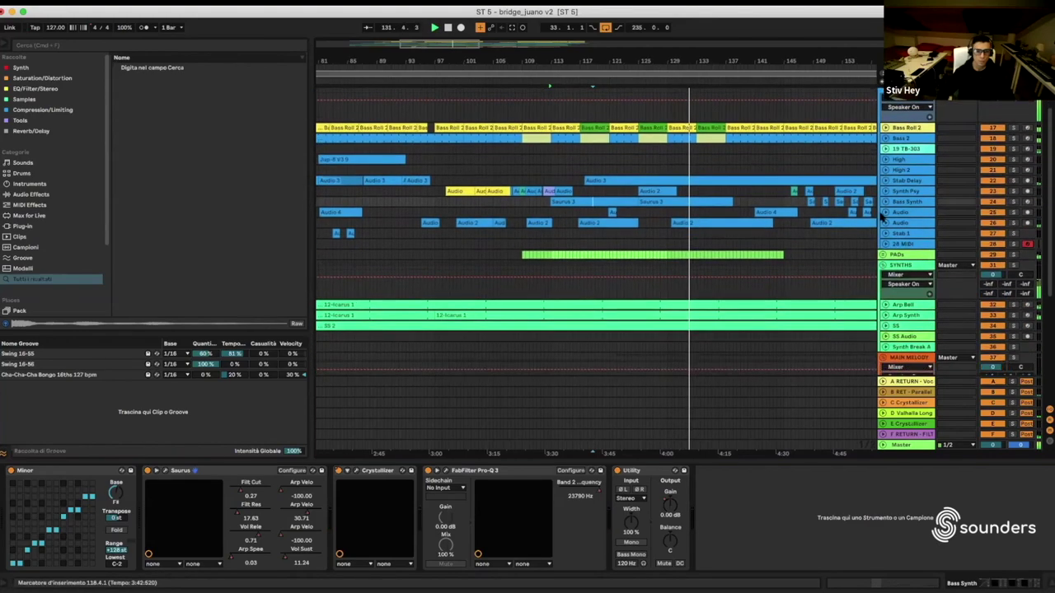
left_click(886, 256)
scroll(897, 256, "down", 4)
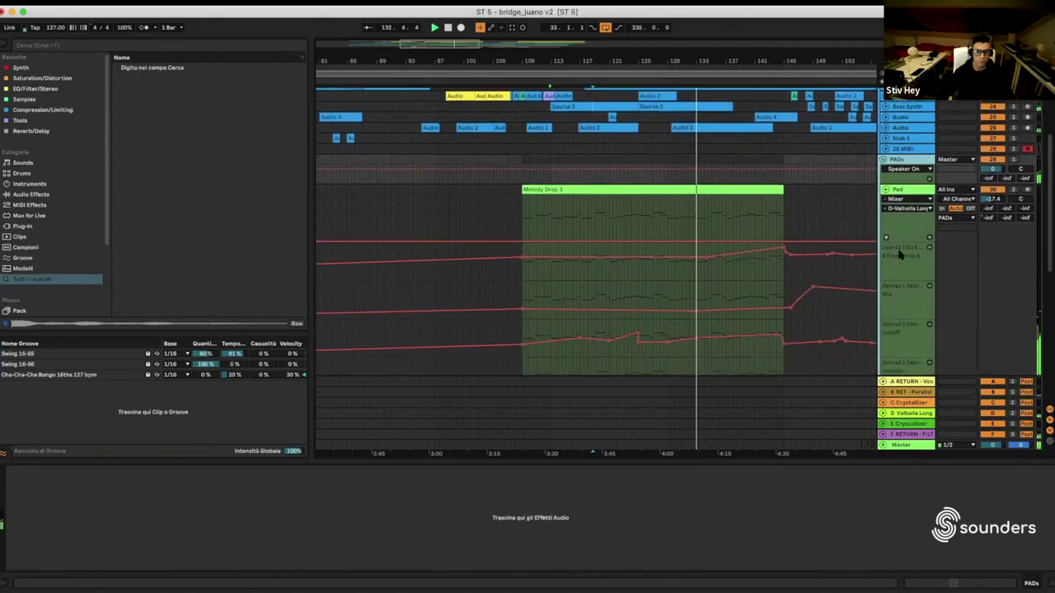
scroll(900, 184, "down", 2)
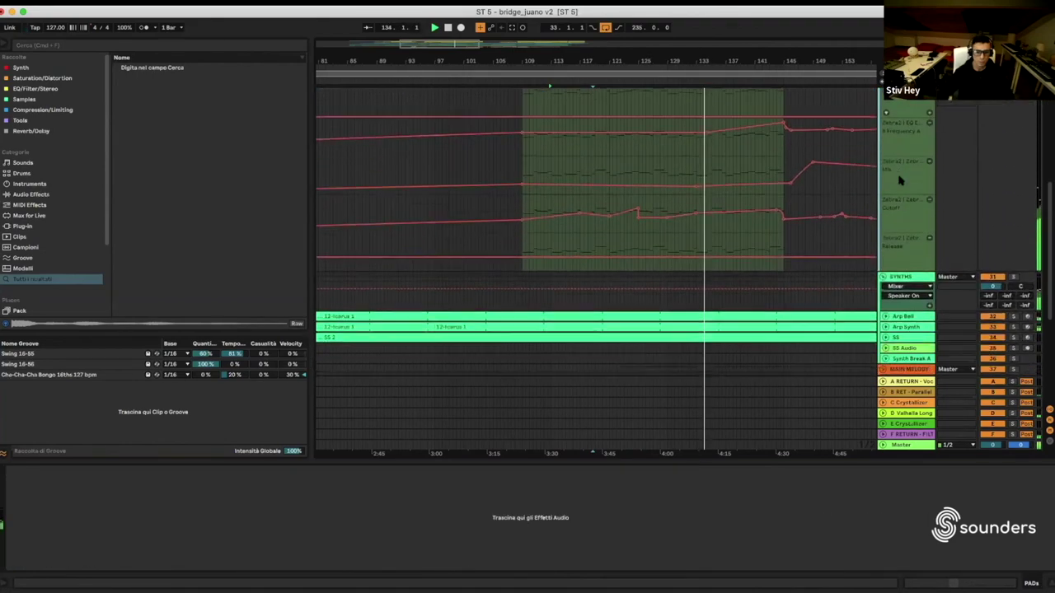
Show the Utility Gain automation on the Pad track and review its curve along the arrangement
scroll(899, 174, "up", 2)
left_click(906, 171)
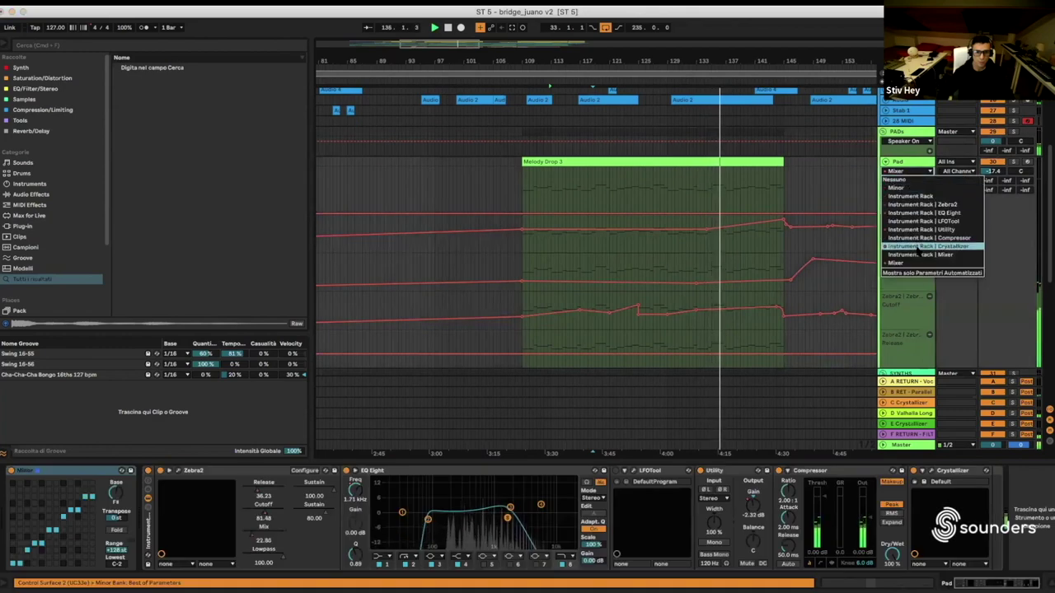
left_click(906, 162)
left_click(906, 162)
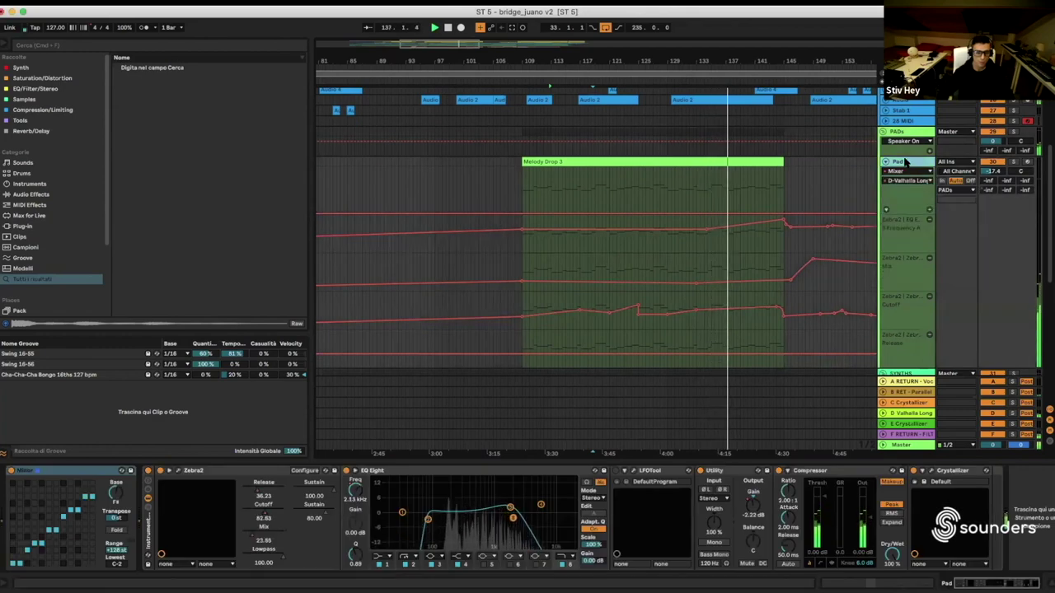
left_click(753, 504)
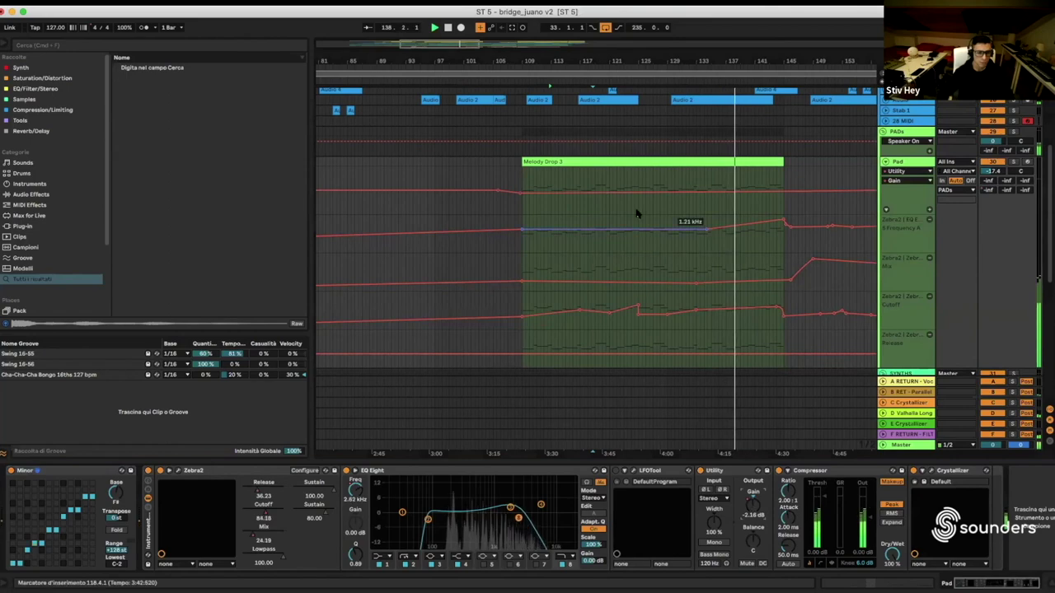
scroll(642, 198, "right", 5)
scroll(675, 196, "right", 15)
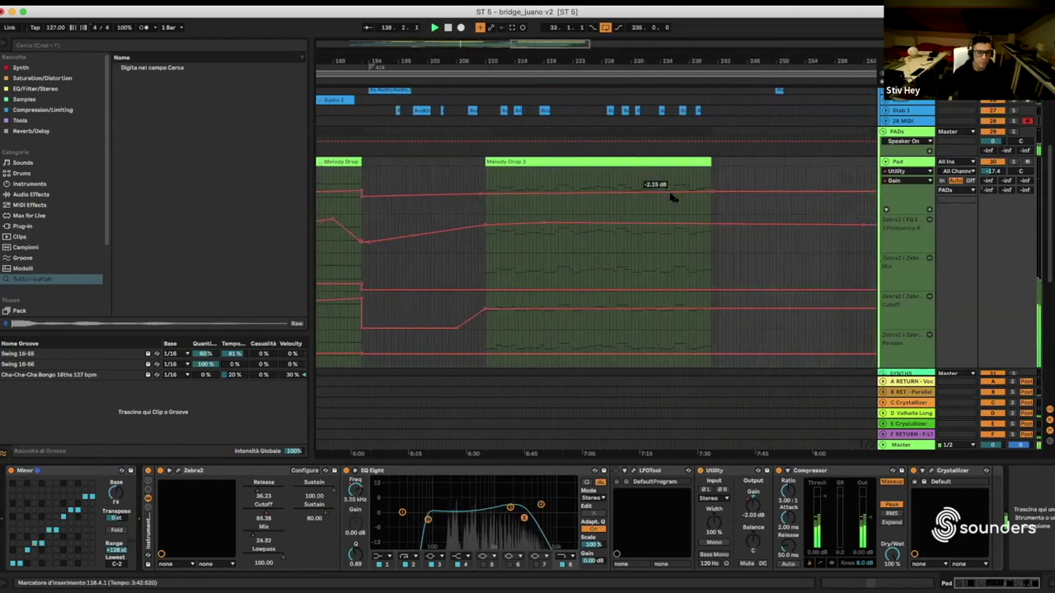
scroll(614, 194, "left", 20)
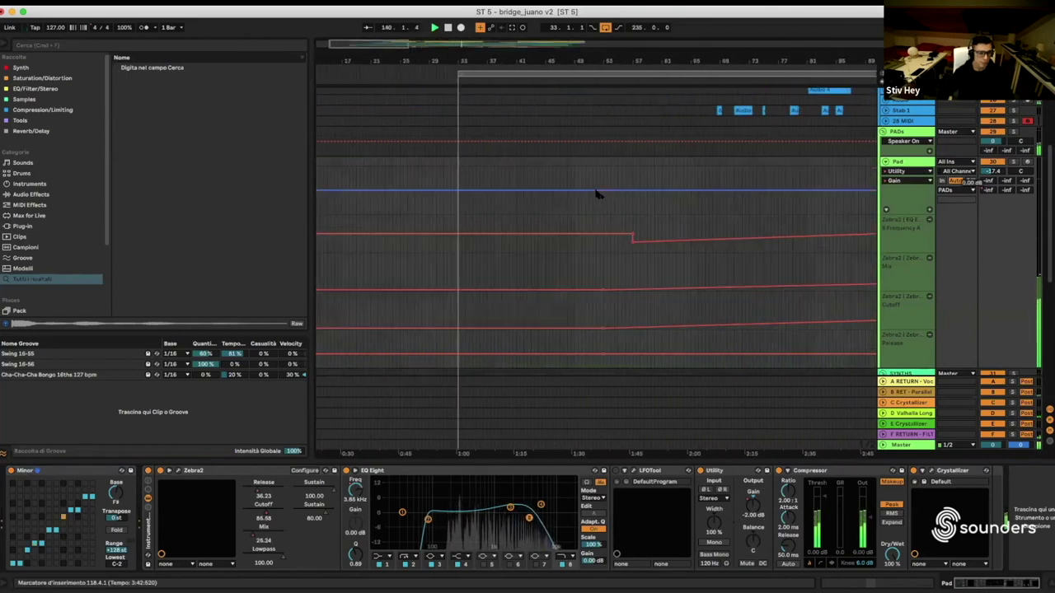
scroll(605, 193, "right", 1)
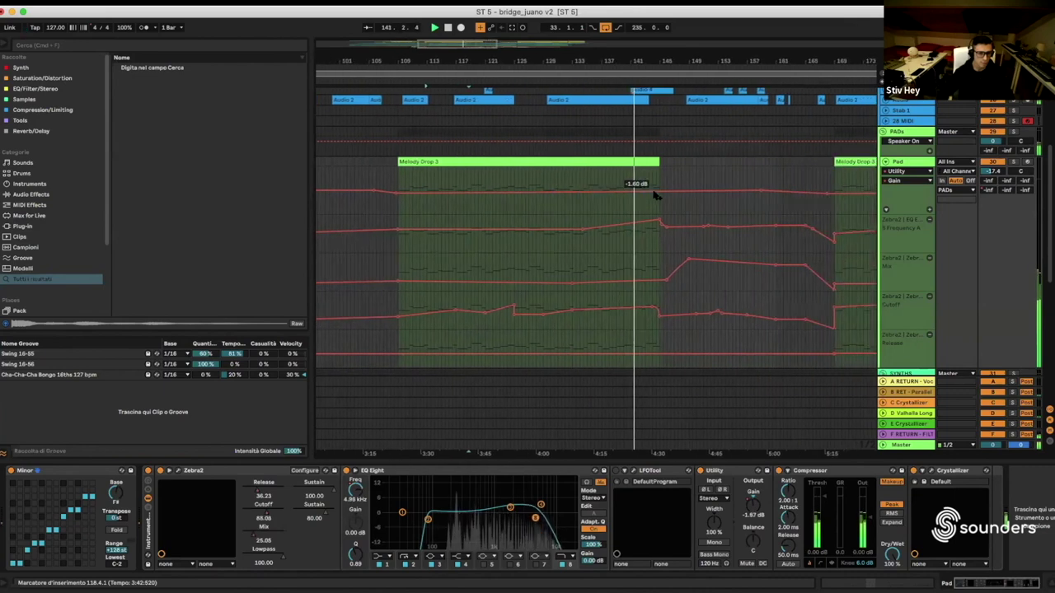
Play from bar 113 and reshape the Pad's Utility Gain automation over the Melody Drop 3 clip, raising its early part to about 1.79 dB
right_click(661, 192)
left_click(673, 199)
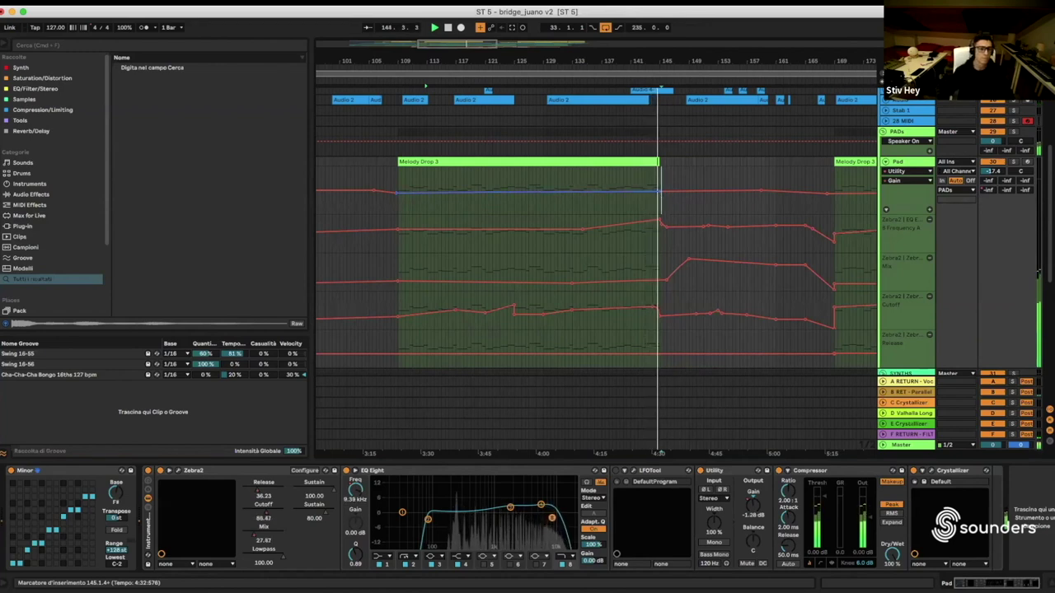
left_click(431, 176)
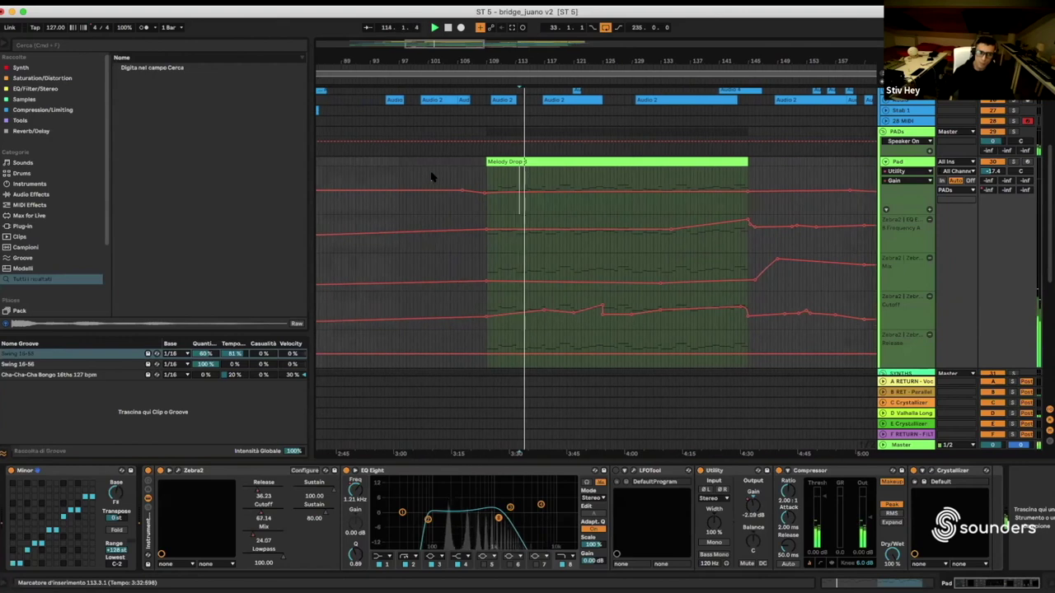
left_click_drag(648, 62, 751, 58)
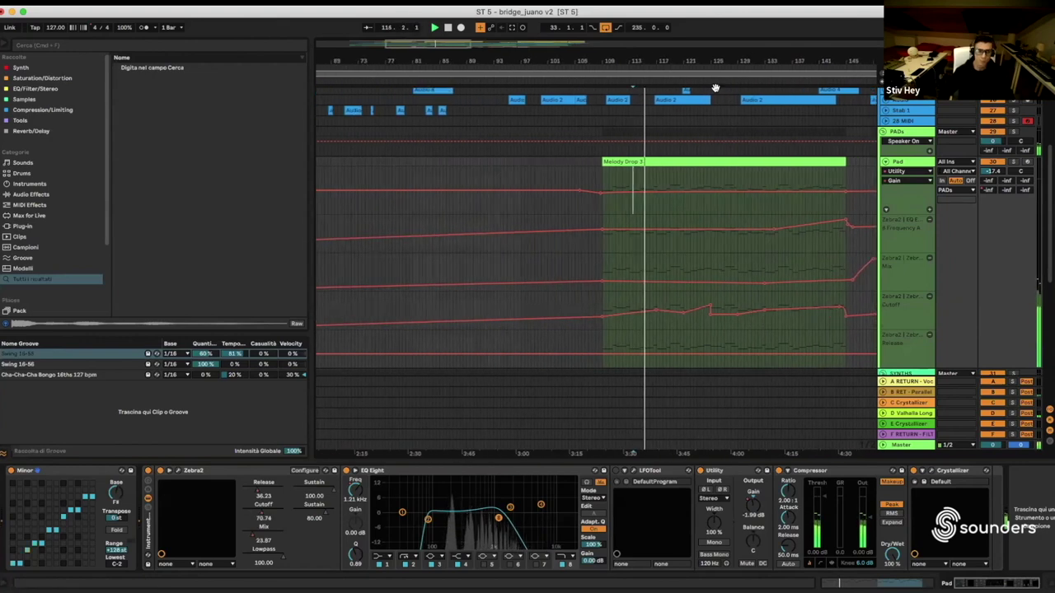
left_click_drag(599, 197, 599, 195)
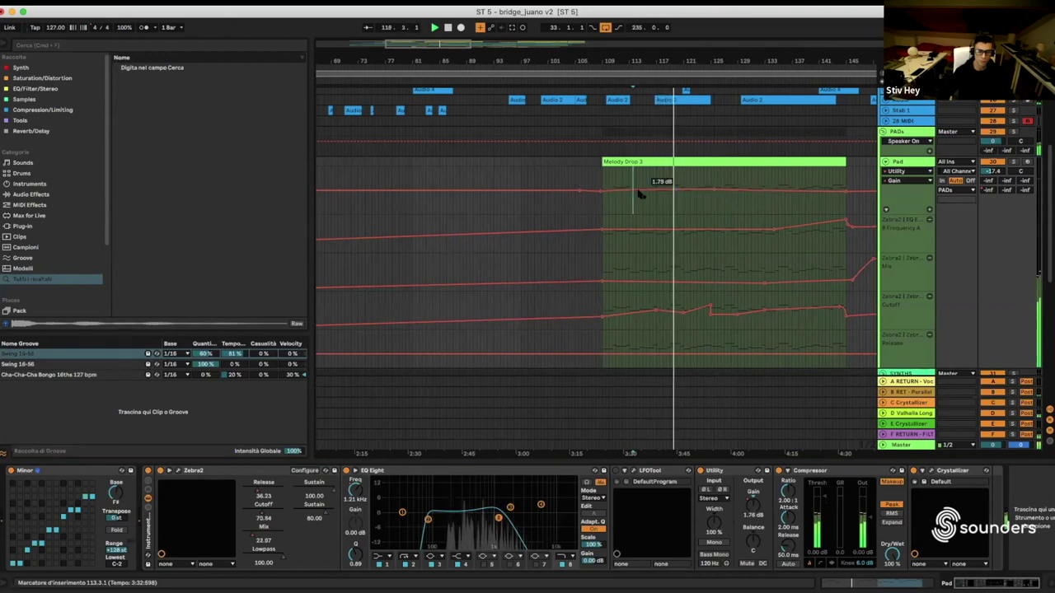
left_click_drag(600, 194, 600, 197)
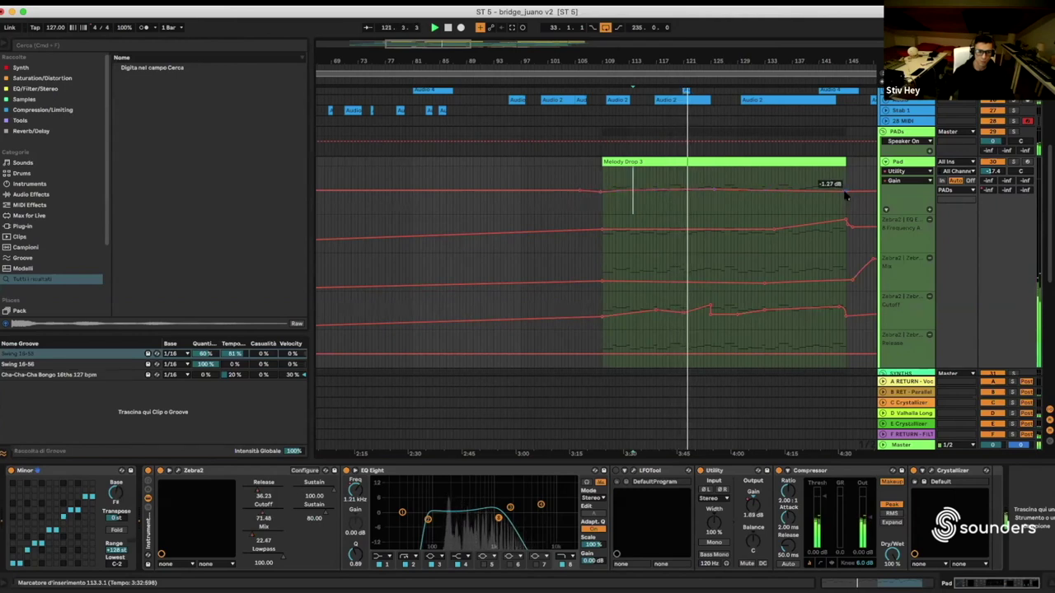
scroll(758, 180, "right", 8)
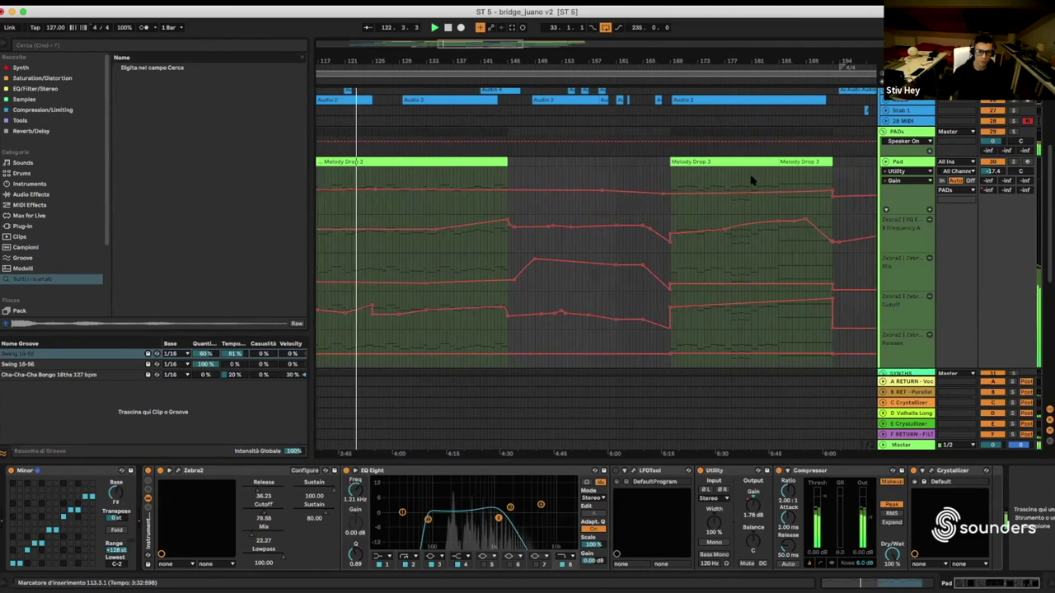
scroll(751, 180, "left", 5)
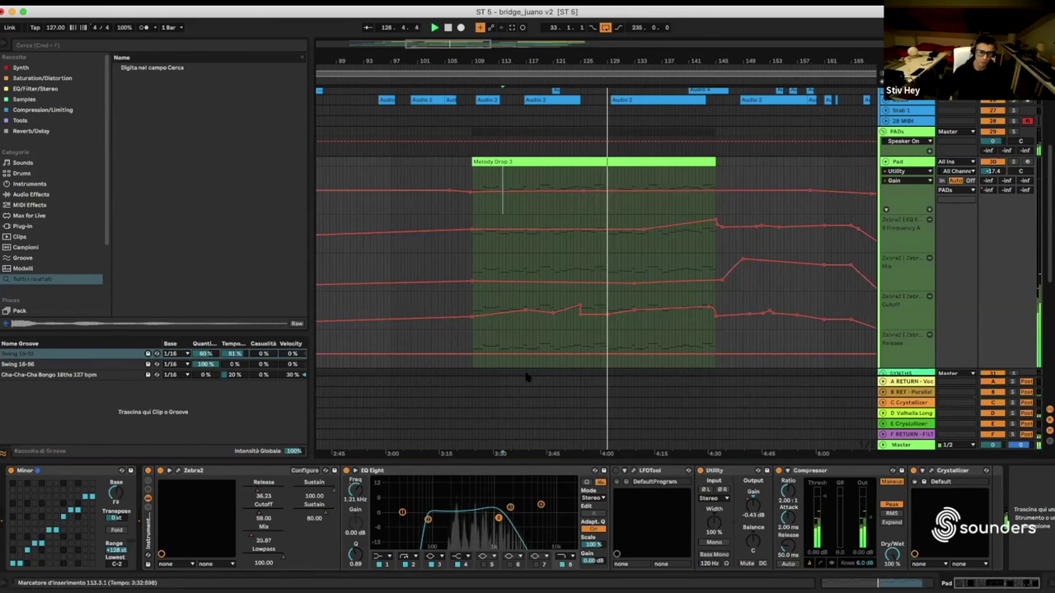
Try to curve the rise in the Pad's EQ Eight 8 Frequency A automation leading up to bar 145
left_click(355, 492)
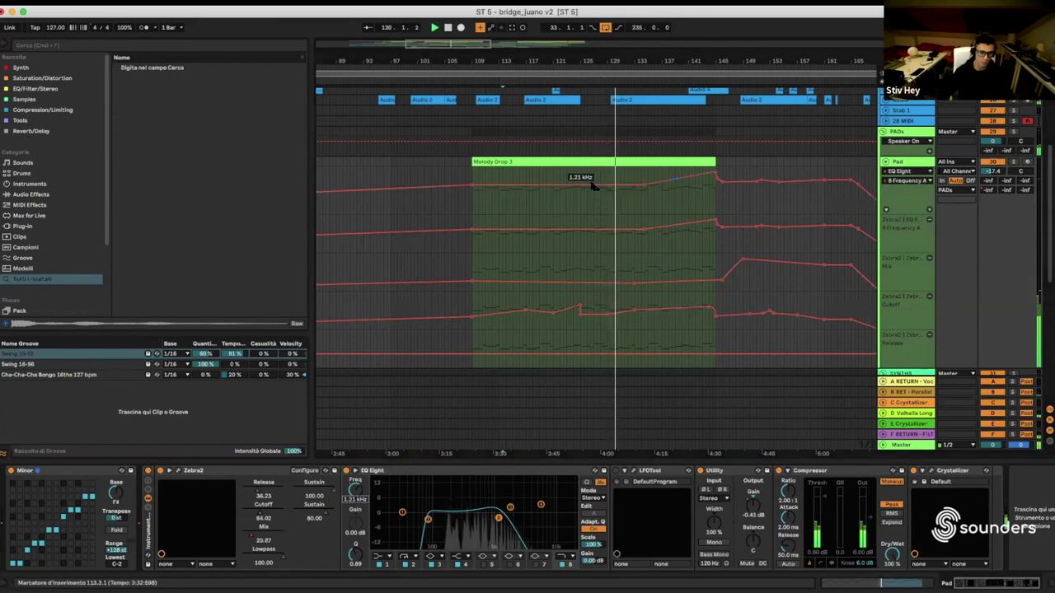
left_click(637, 188)
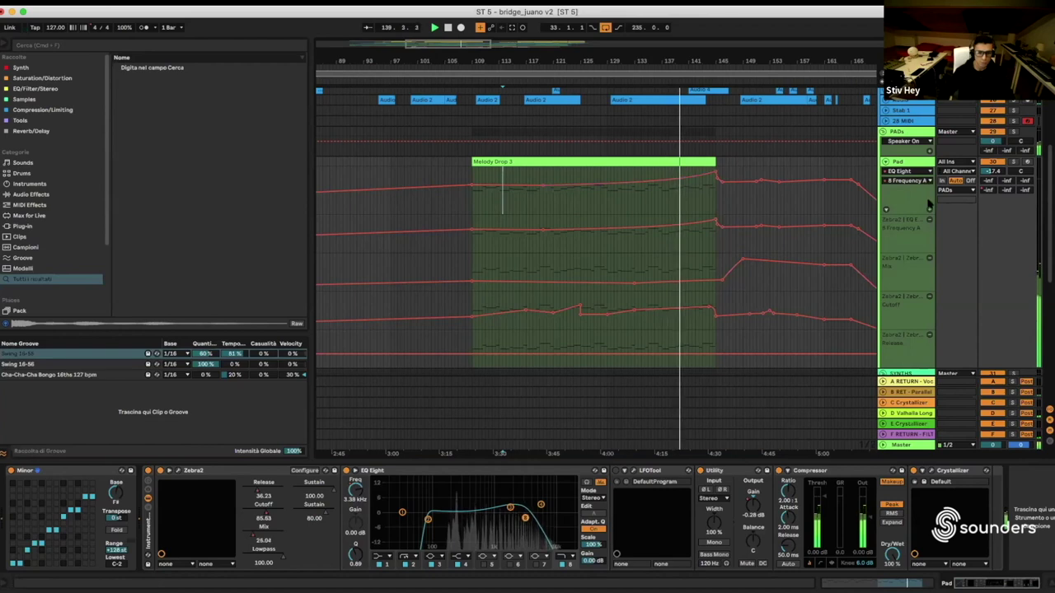
left_click(921, 171)
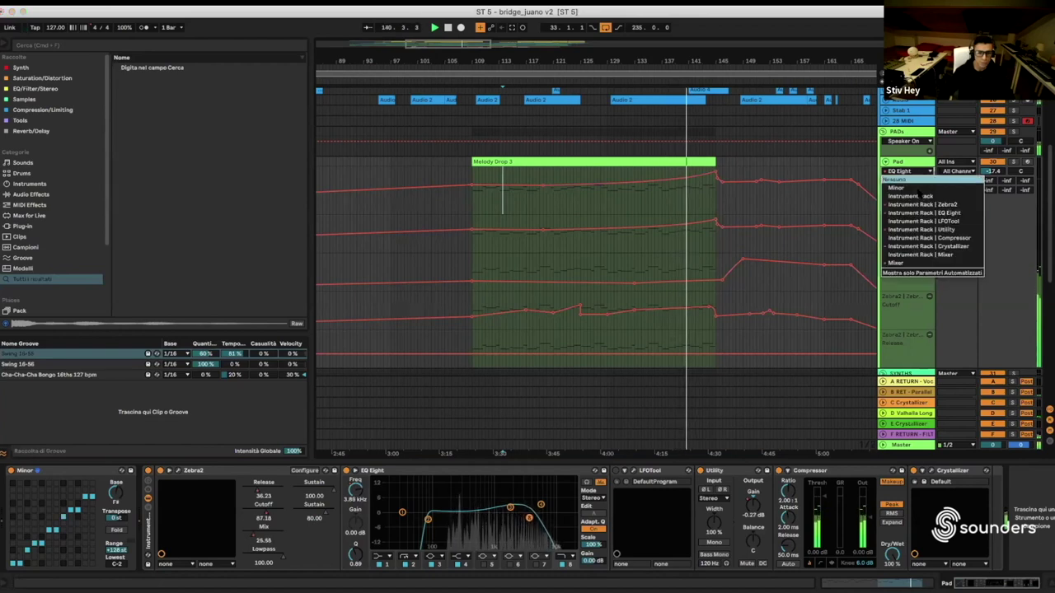
left_click(917, 165)
key("super+z")
key("super+z")
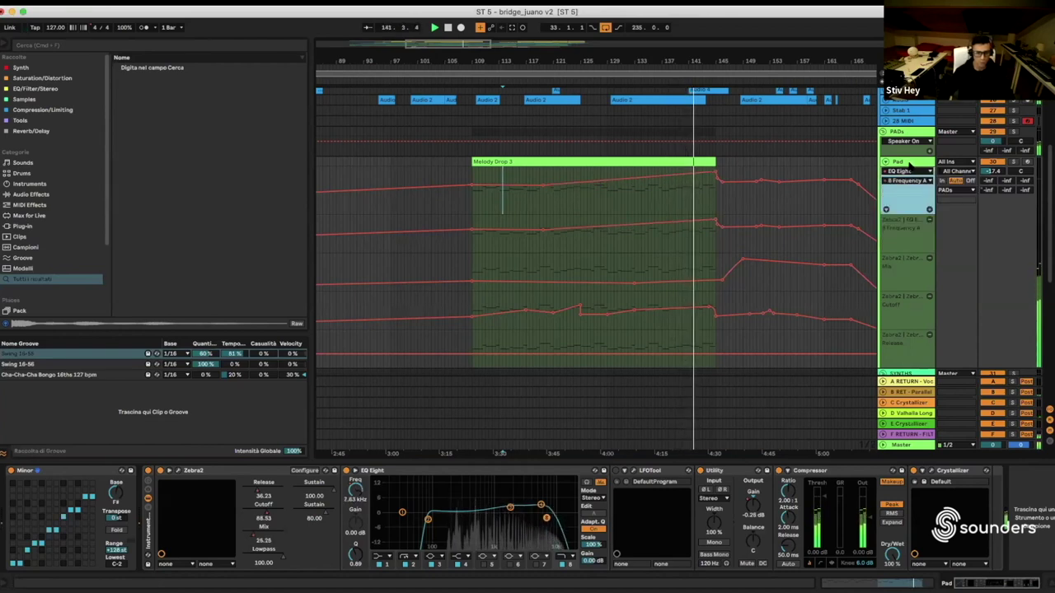
Switch the Pad track's main automation lane back to the Utility Gain
left_click(907, 170)
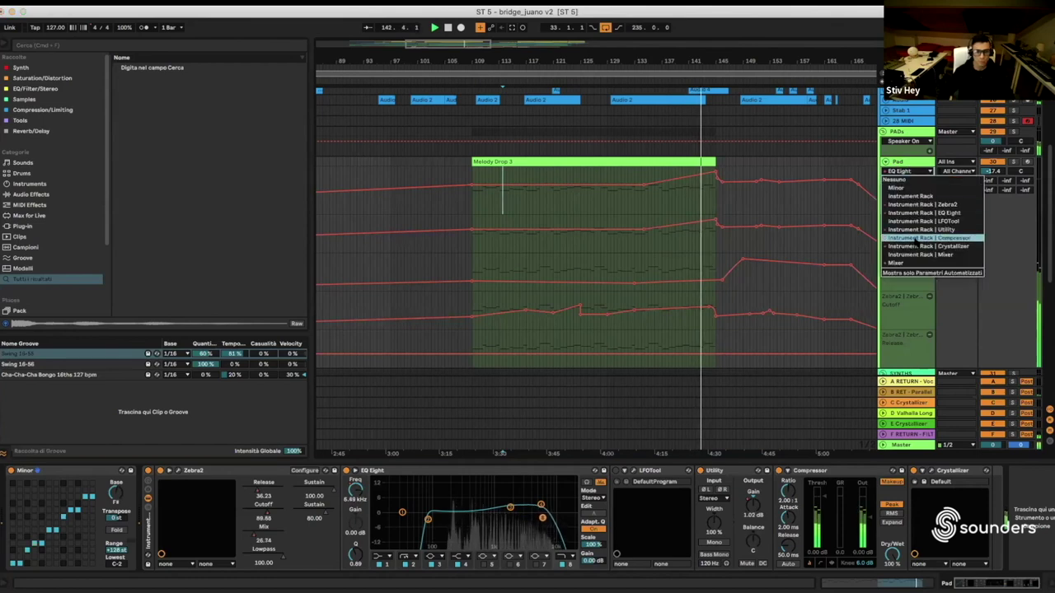
left_click(911, 178)
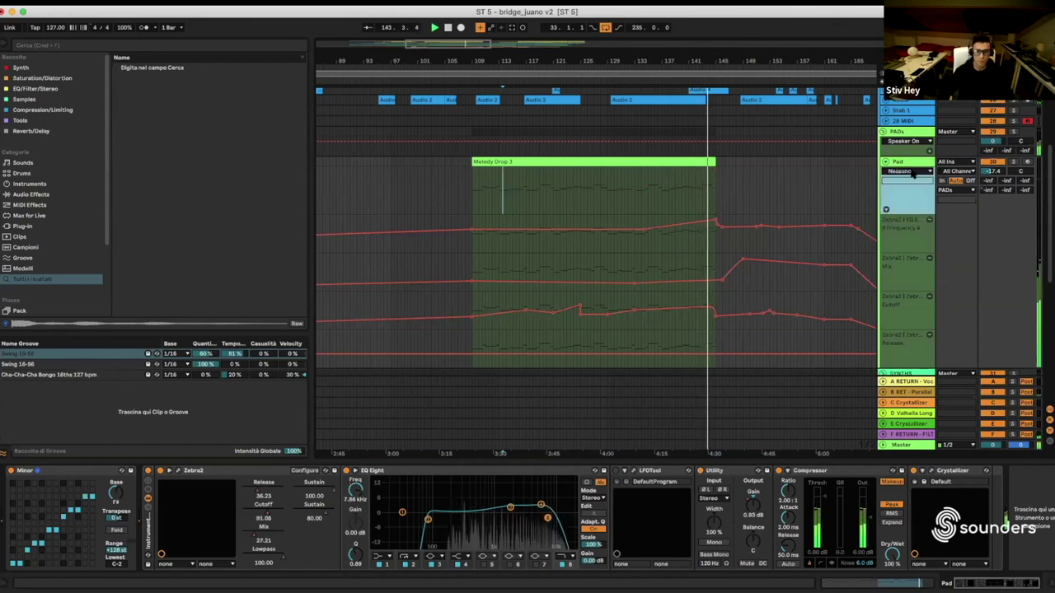
left_click(913, 175)
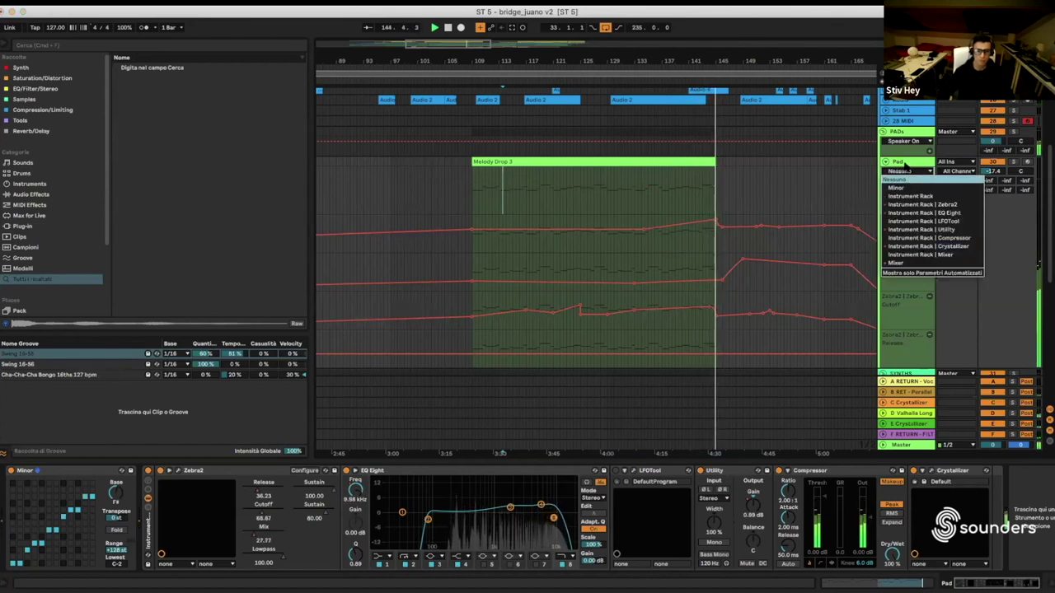
left_click(909, 163)
left_click(752, 503)
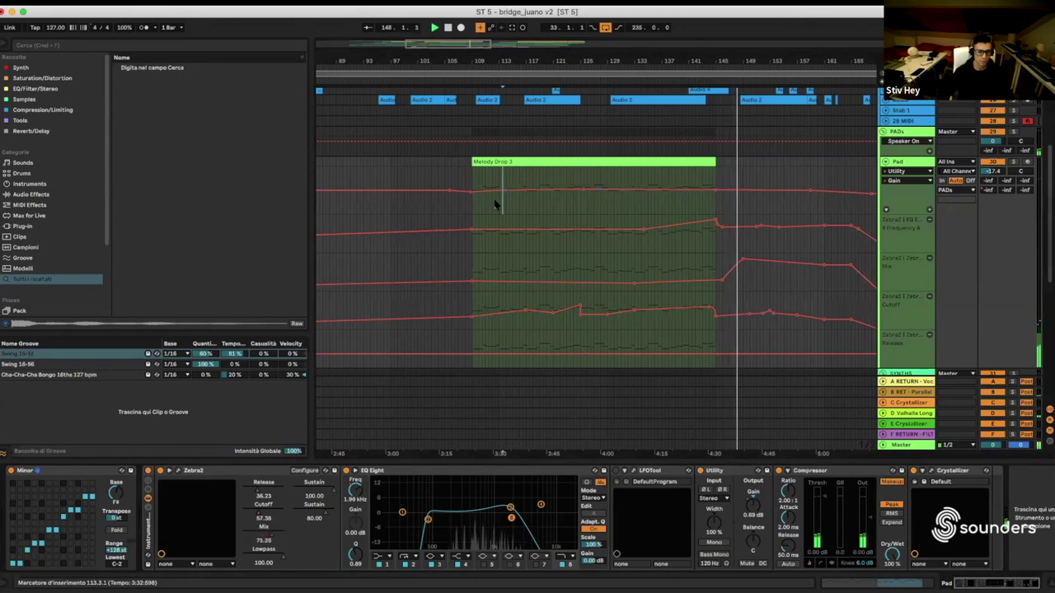
Adjust the Pad's Utility Gain automation around the Melody Drop 3 clip ending at bar 145, and restart playback from bar 108
scroll(466, 195, "right", 15)
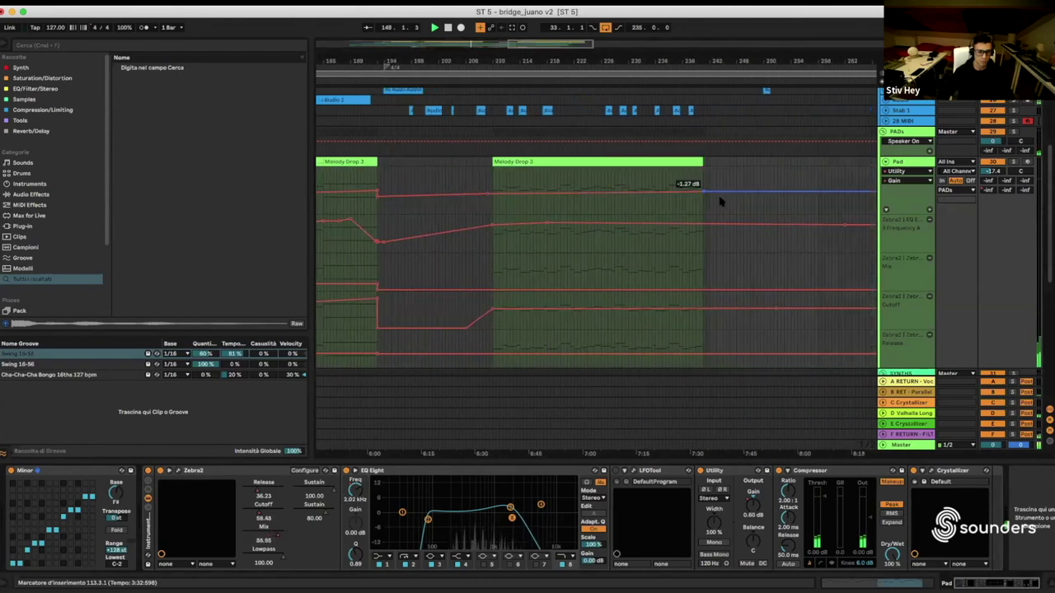
scroll(696, 194, "left", 15)
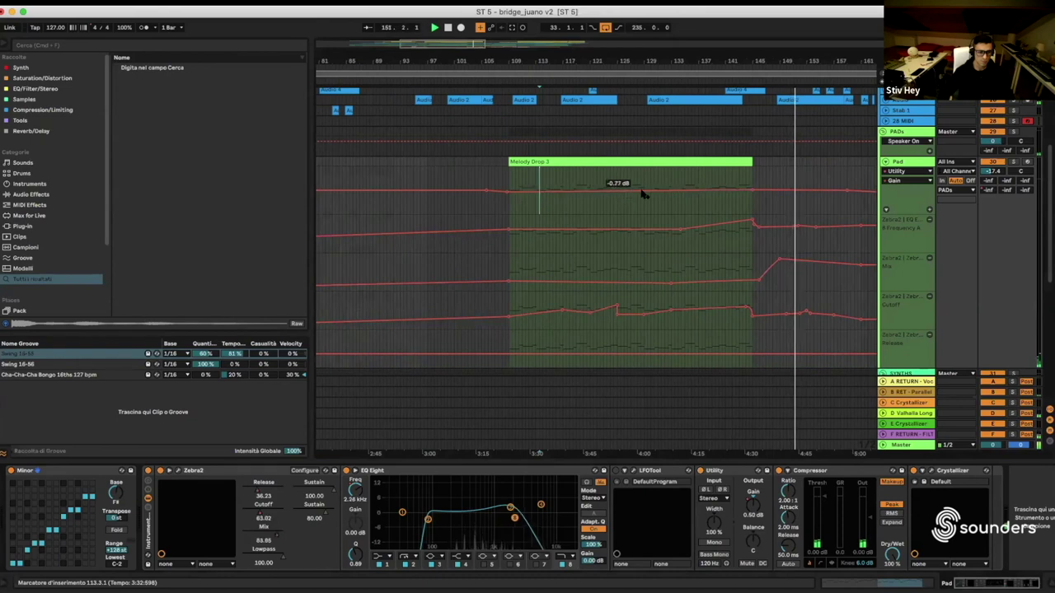
left_click(752, 195)
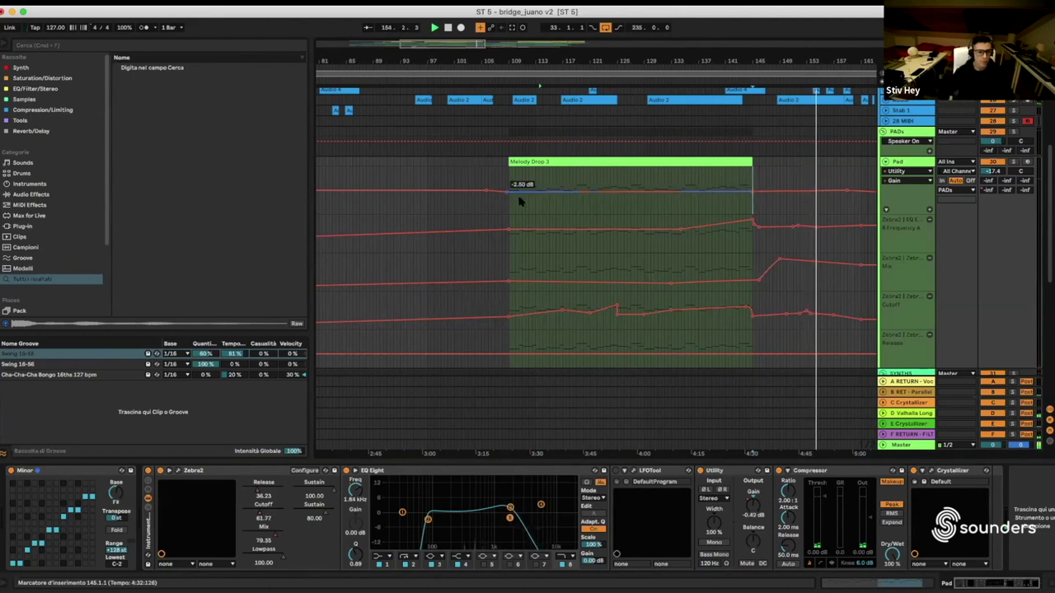
left_click(502, 180)
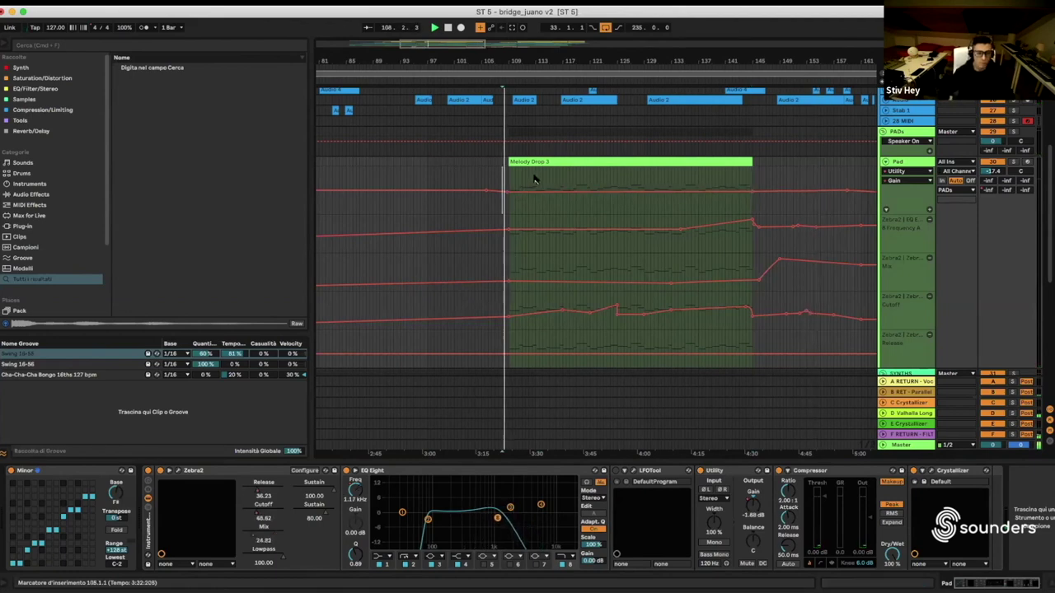
Unfold the Bass Synth track around bars 103 to 141 and show its device chain
scroll(534, 180, "left", 2)
scroll(708, 206, "up", 5)
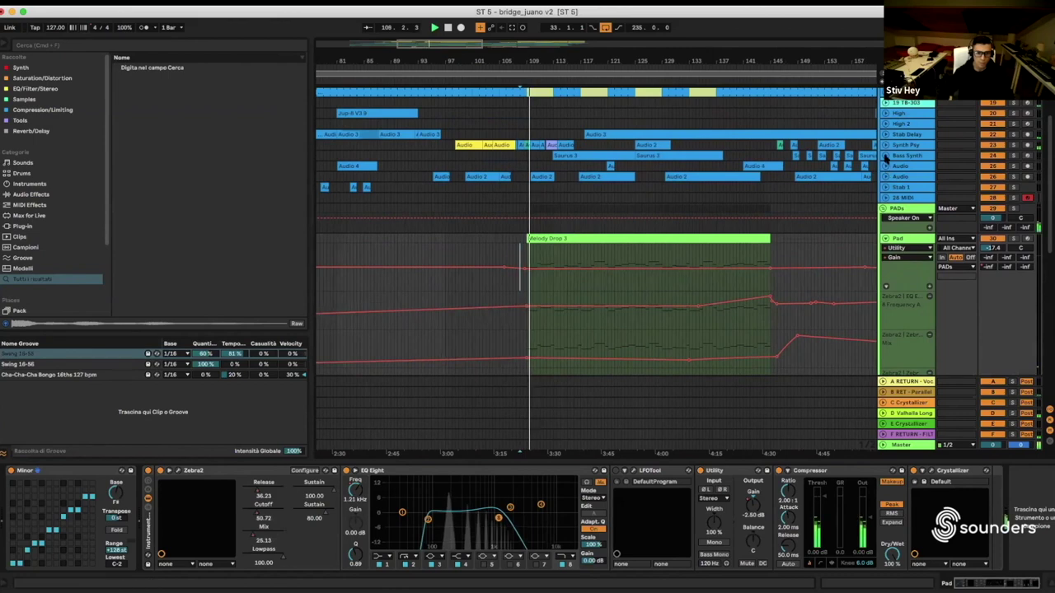
left_click(886, 155)
left_click_drag(673, 56, 701, 100)
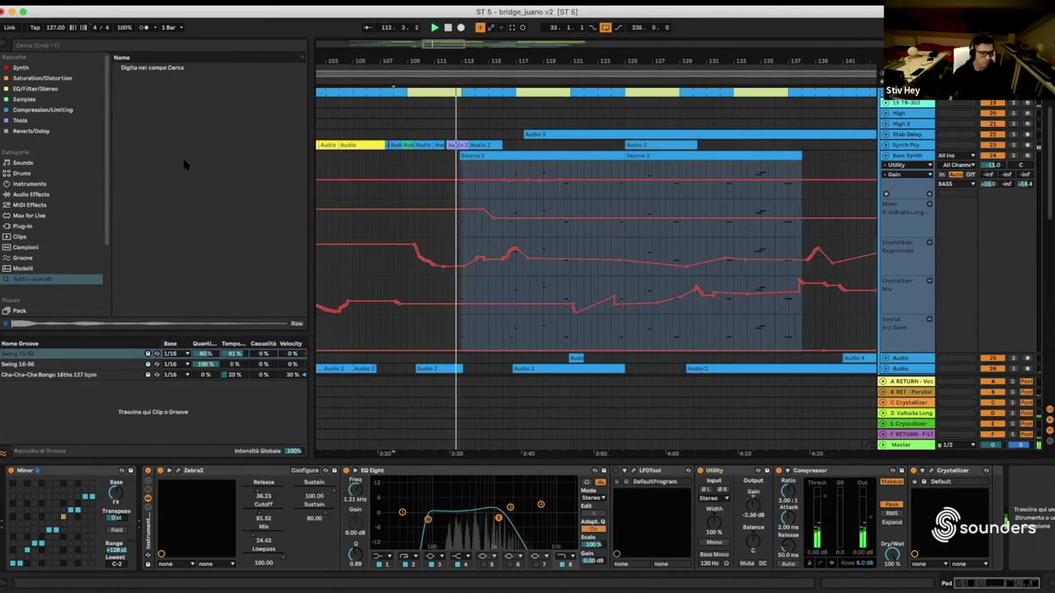
left_click(905, 156)
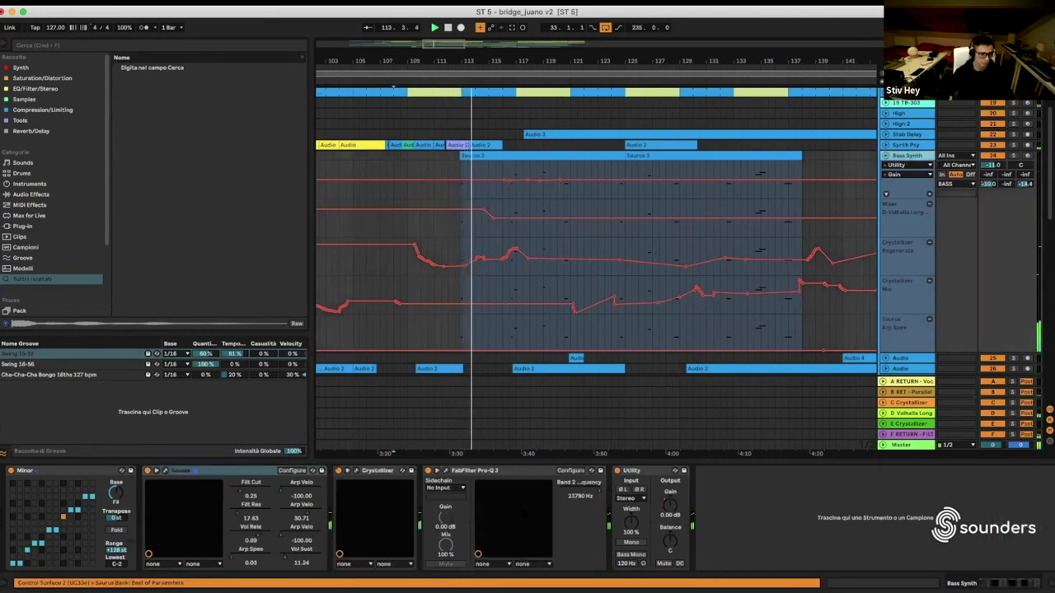
Open FabFilter Pro-Q 3 on the Bass Synth track and set its low cut frequency to 170 Hz
left_click(446, 471)
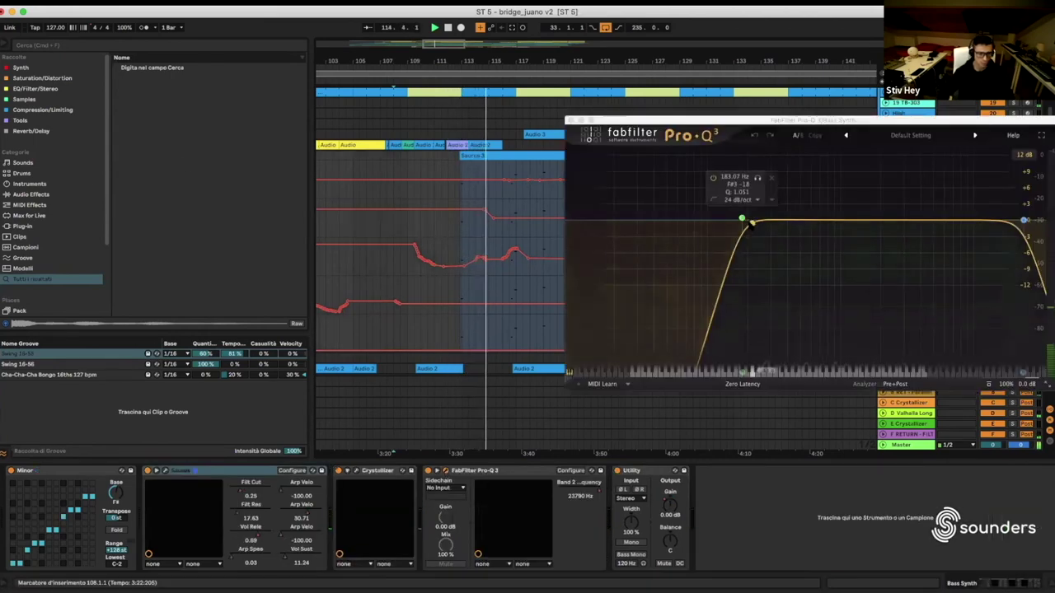
double_click(741, 218)
type("1")
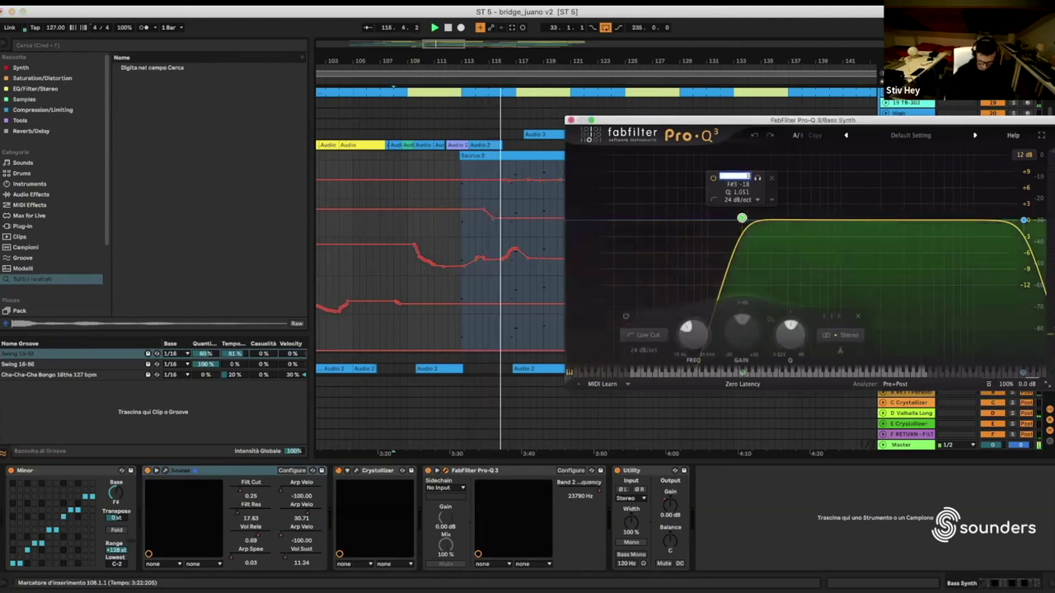
type("70")
key("Return")
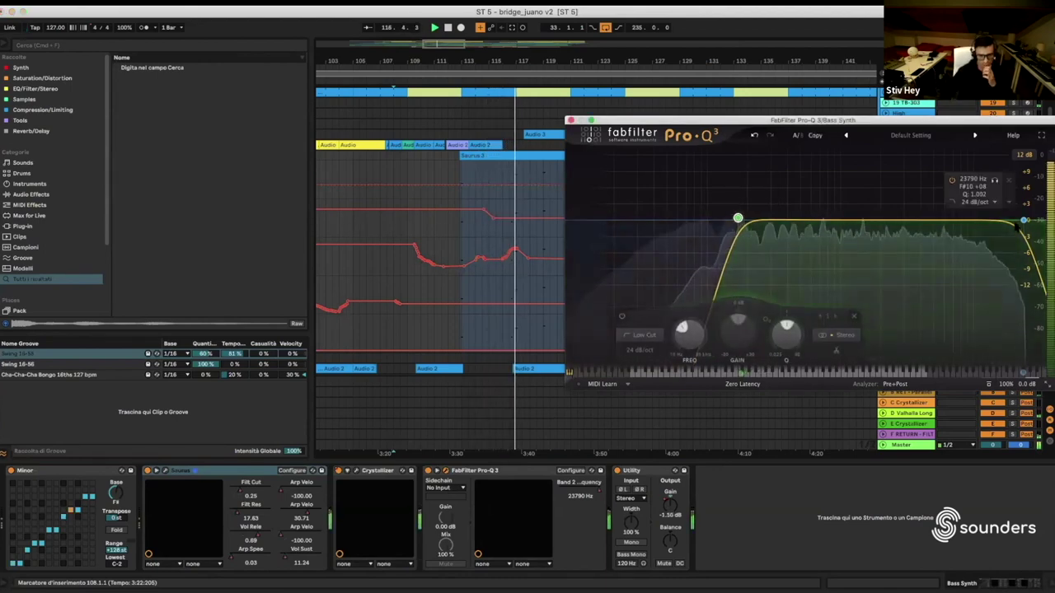
Lower the high cut frequency of the Bass Synth's Pro-Q 3 to about 12.9 kHz and close the EQ window
left_click_drag(1024, 222, 988, 221)
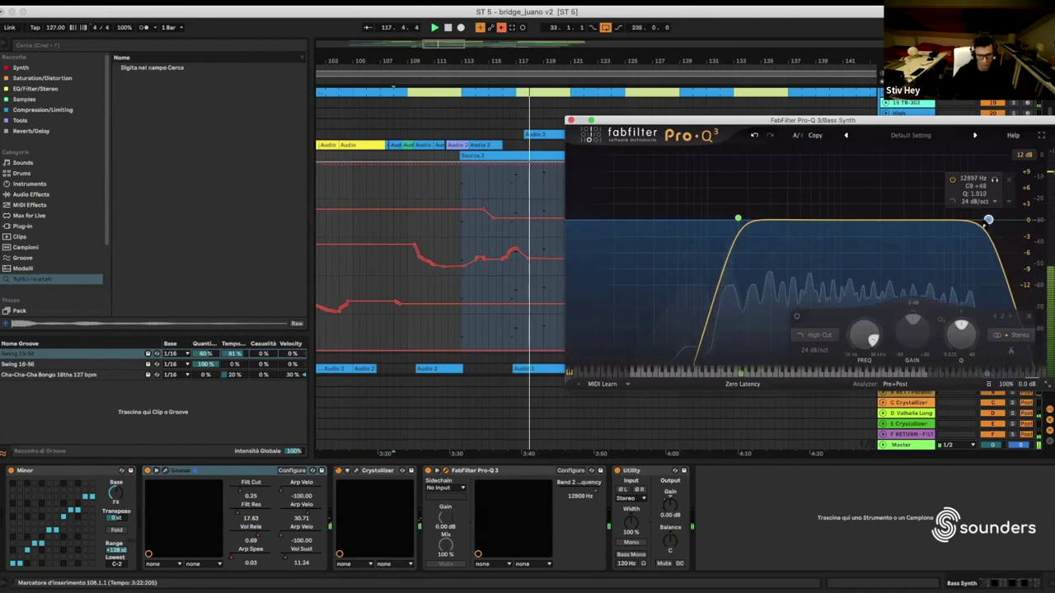
left_click(571, 120)
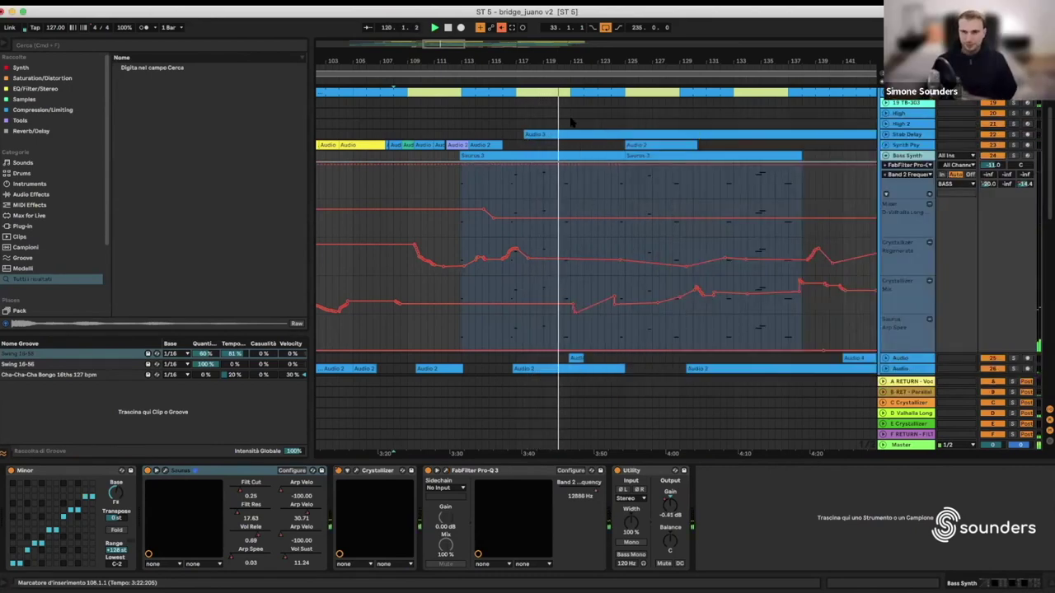
Flatten the peak in the Bass Synth's Crystallizer Mix automation around bar 131, and show Utility Gain in the main automation lane
left_click_drag(586, 62, 586, 85)
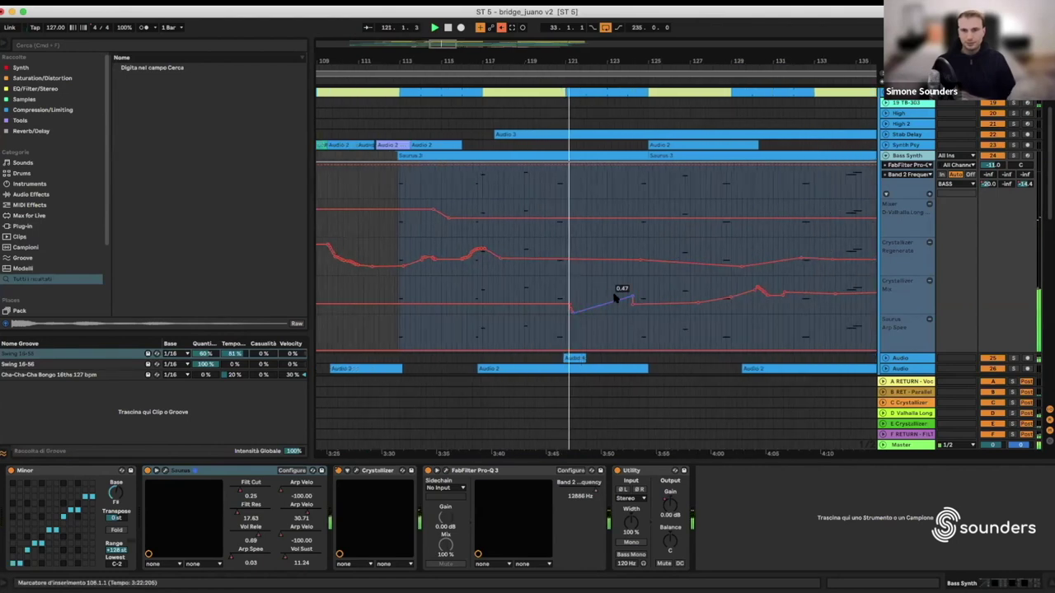
scroll(639, 292, "right", 4)
left_click_drag(590, 289, 613, 294)
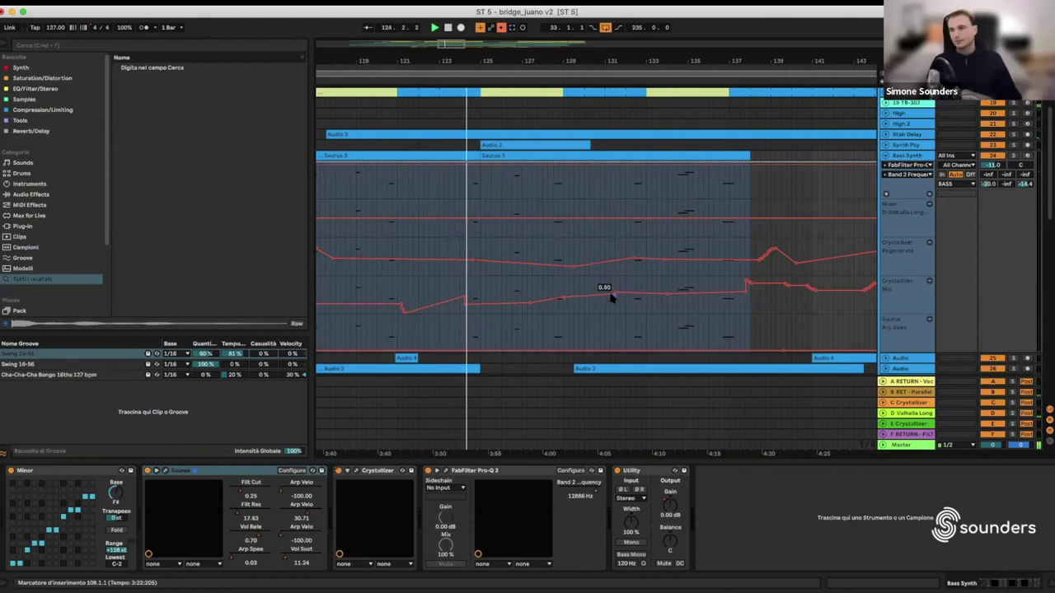
left_click_drag(612, 298, 529, 304)
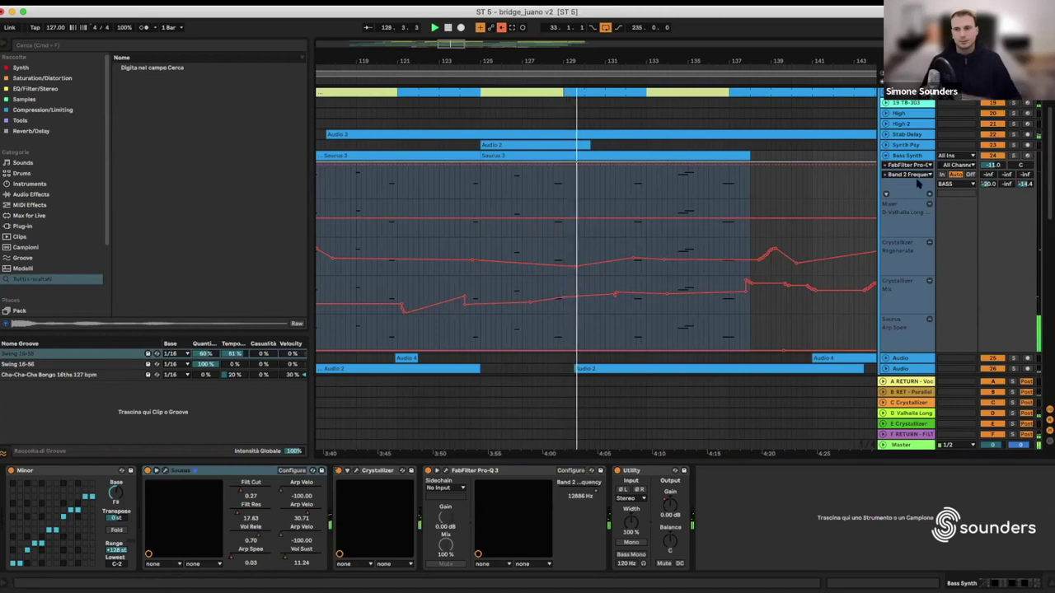
left_click(671, 503)
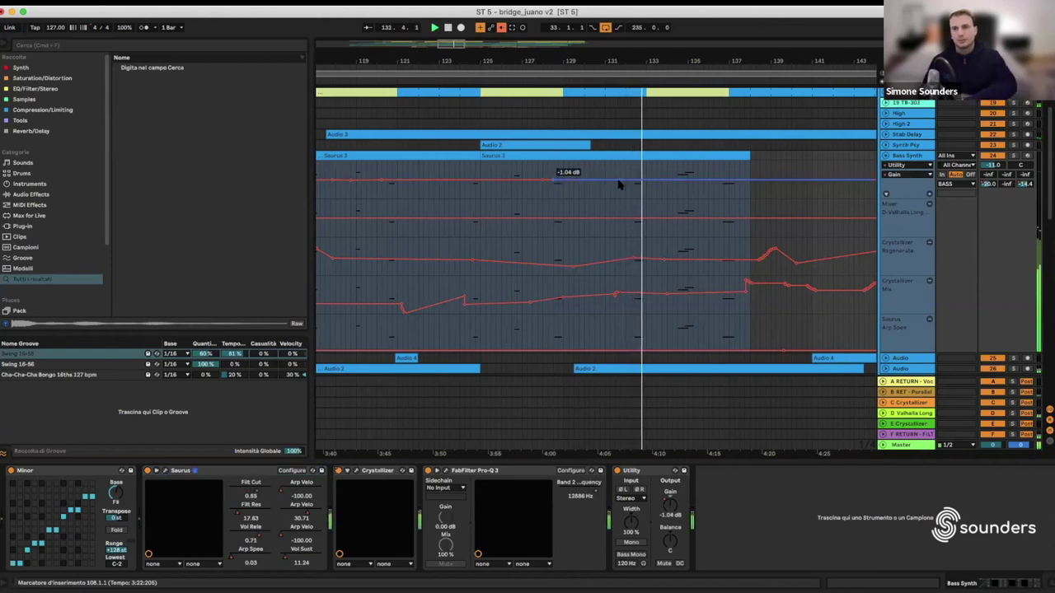
Try to raise the Bass Synth's Valhalla Long send automation to -5.7 dB around bar 137
scroll(623, 184, "down", 1)
scroll(623, 184, "left", 1)
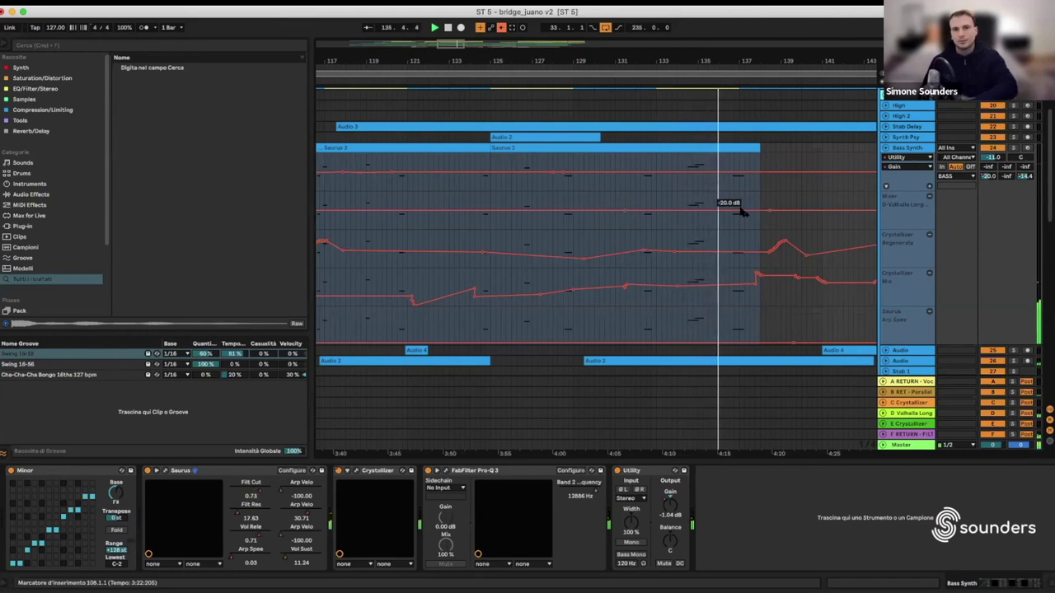
mouse_move(742, 212)
left_mouse_down()
mouse_move(732, 205)
mouse_move(740, 199)
left_mouse_up()
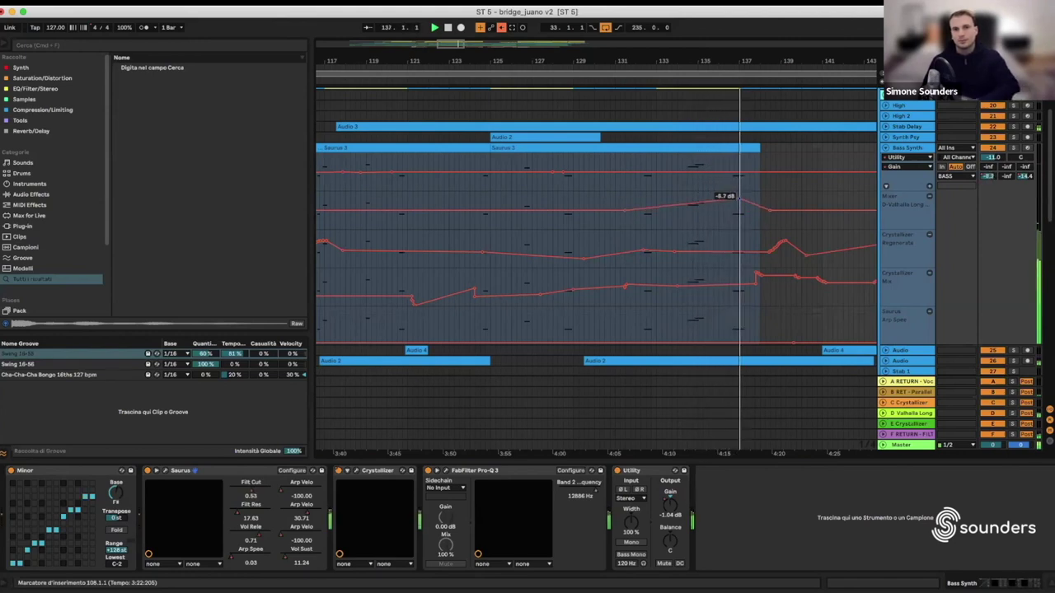
key("super+z")
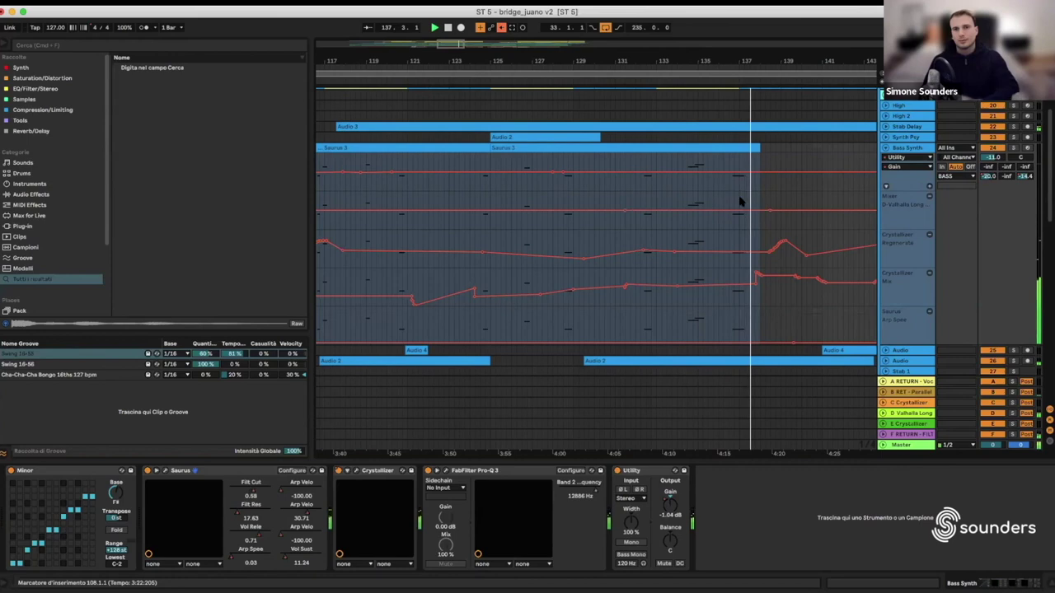
Inspect the D2 and E2 notes near bar 78 in the second Saurus 3 clip, and return to the arrangement's Utility Gain lane
double_click(703, 151)
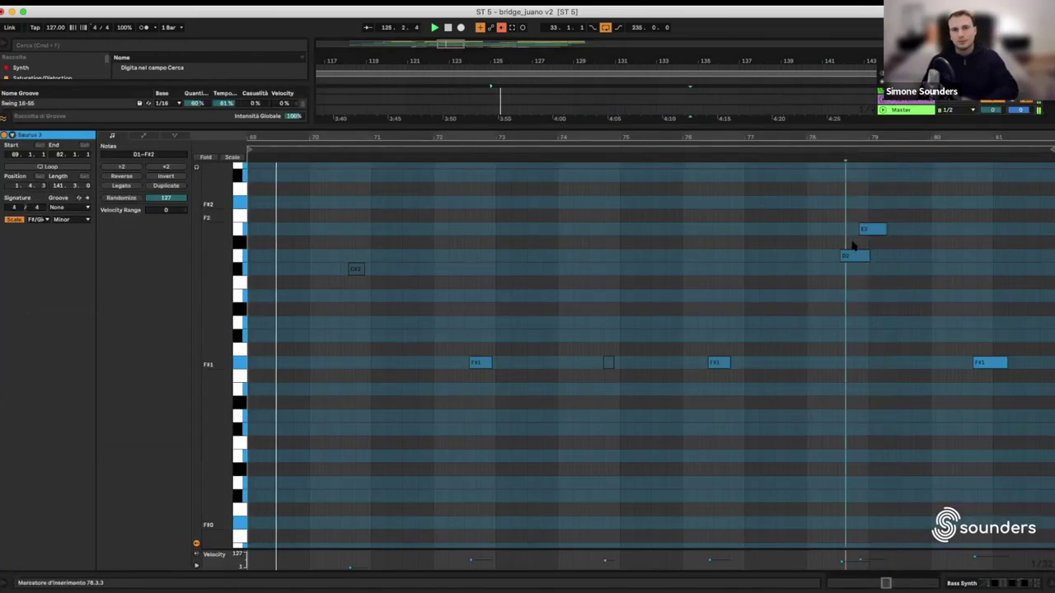
left_click(853, 254)
left_click(869, 230)
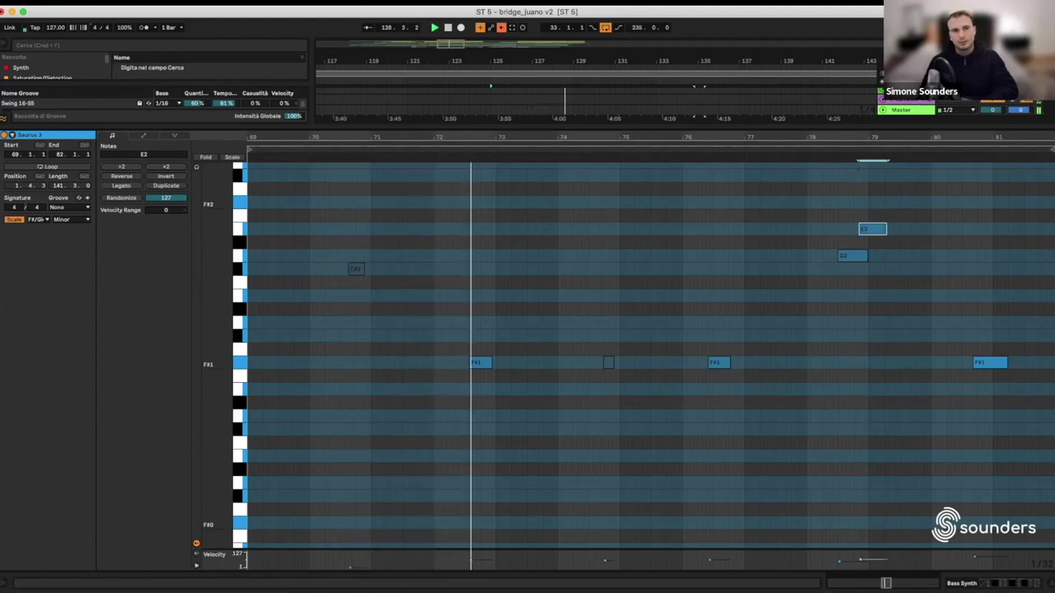
key("super+alt+l")
scroll(748, 195, "up", 4)
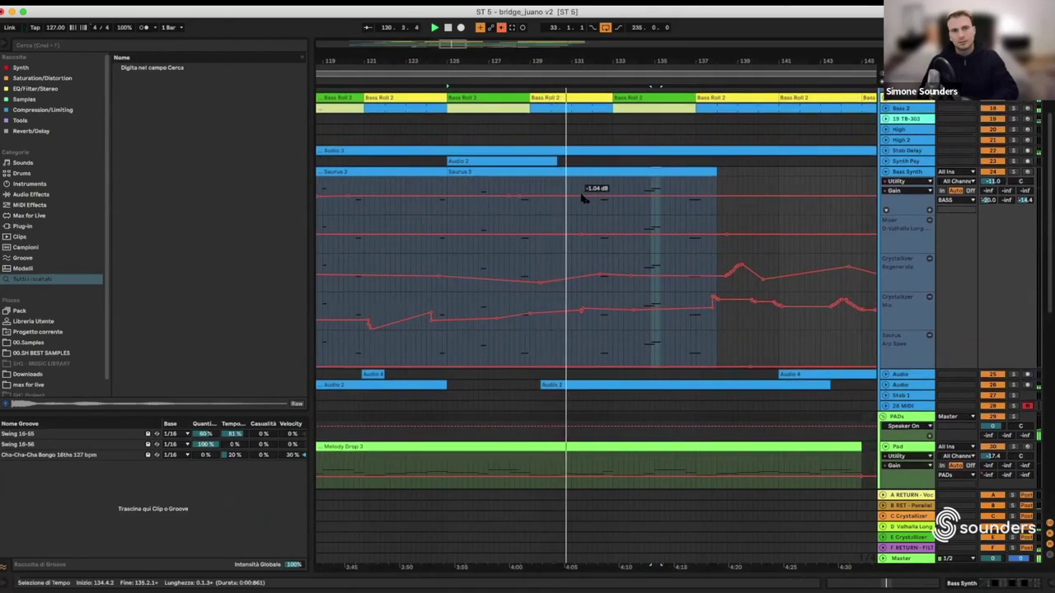
left_click_drag(587, 197, 587, 197)
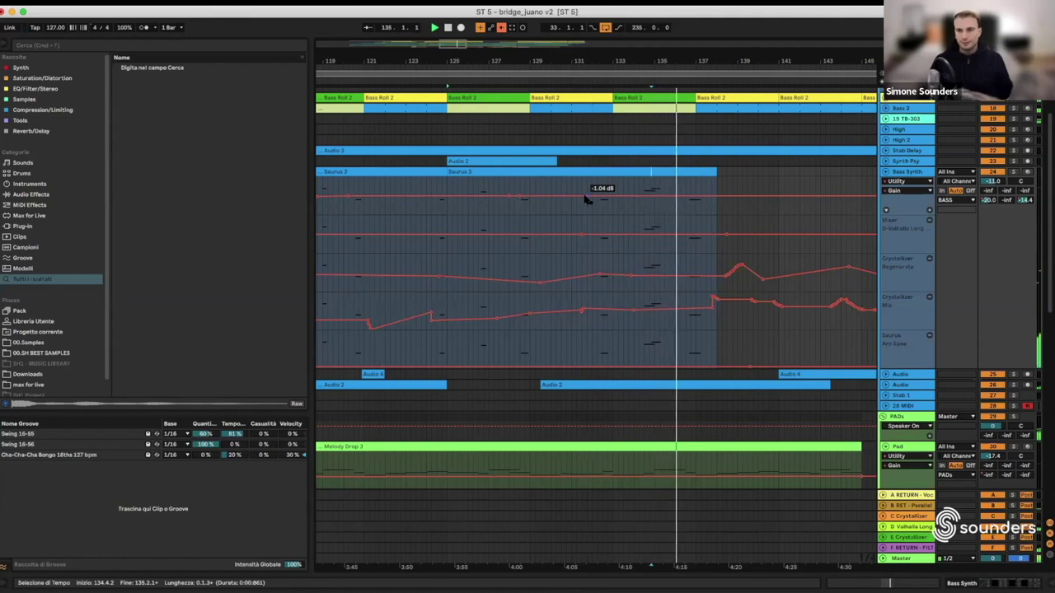
Reopen the second Saurus 3 clip and set the velocities of the D2 and E2 notes near bar 78 to 44 and 58
double_click(659, 171)
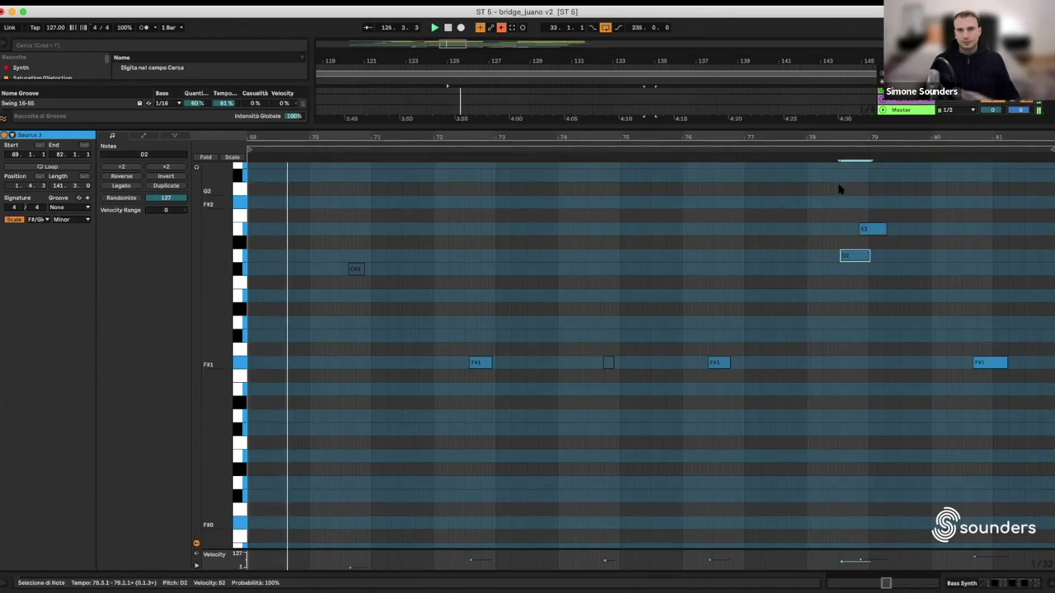
scroll(841, 188, "up", 1)
scroll(780, 229, "right", 2)
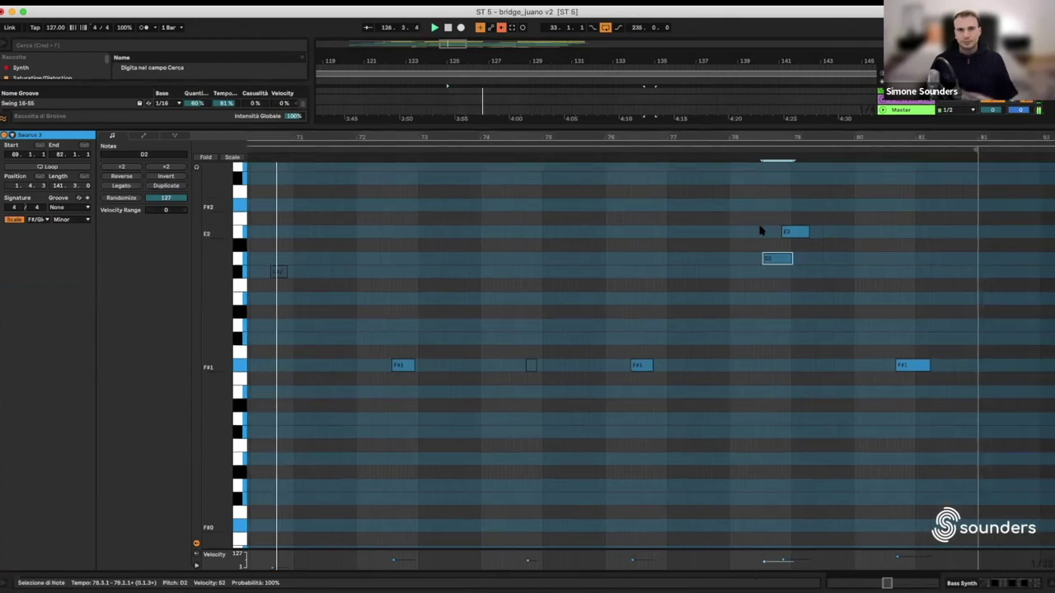
scroll(730, 245, "up", 4)
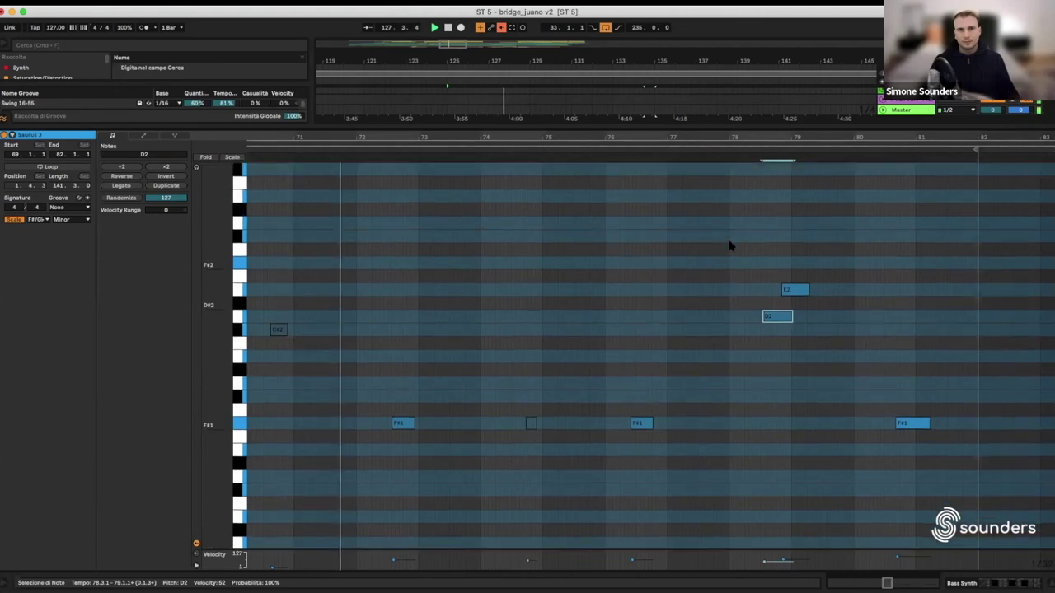
scroll(730, 245, "left", 2)
left_click_drag(800, 286, 817, 333)
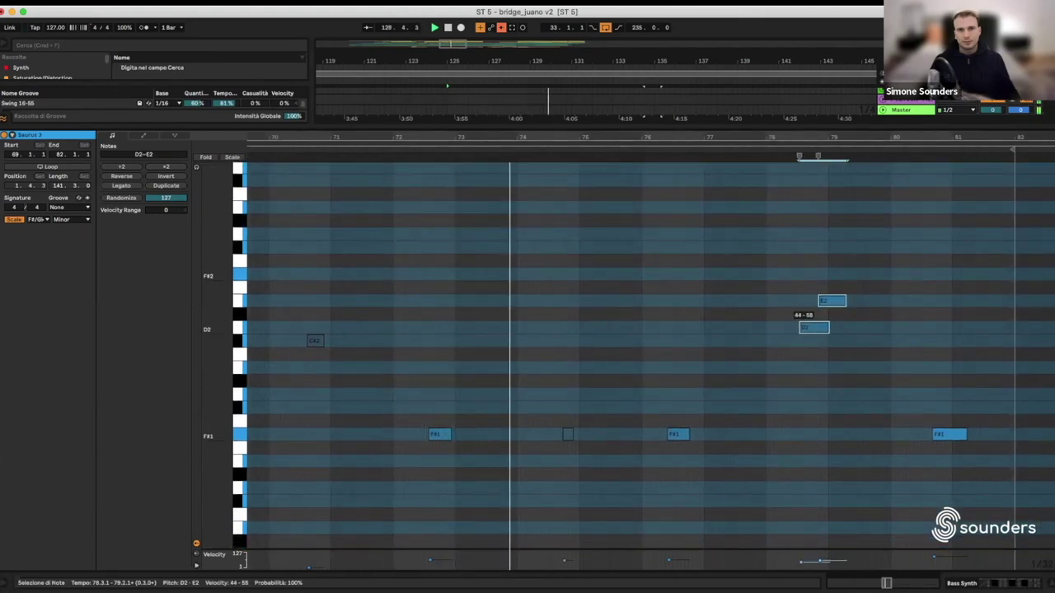
Check the F#1 note near bar 76, and set the velocity of the E2 note to 65 and of the D2 note to 41
left_click(688, 435)
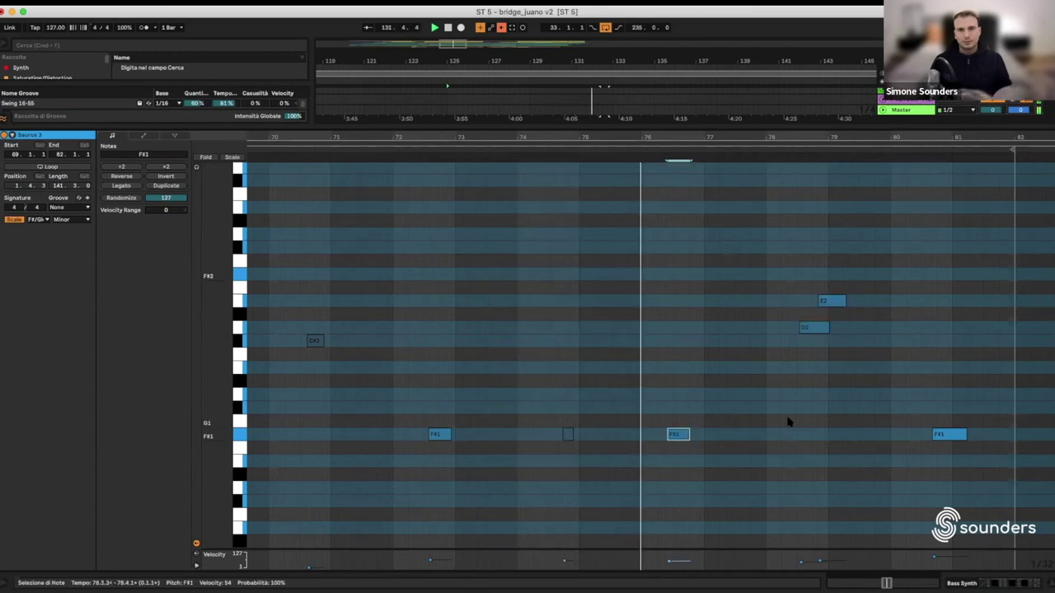
left_click(814, 328)
left_click(833, 301)
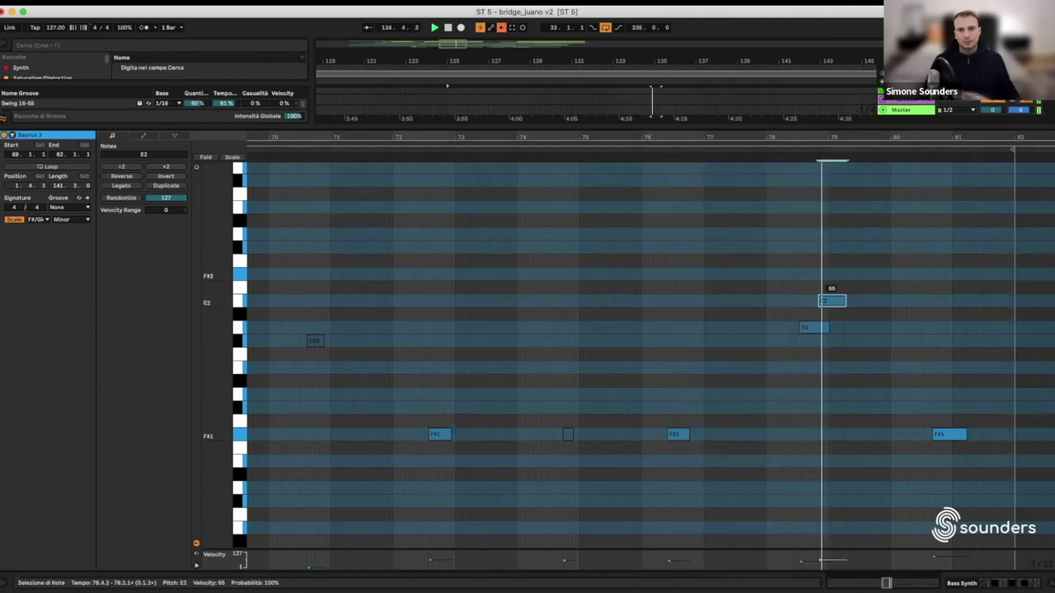
left_click(809, 329)
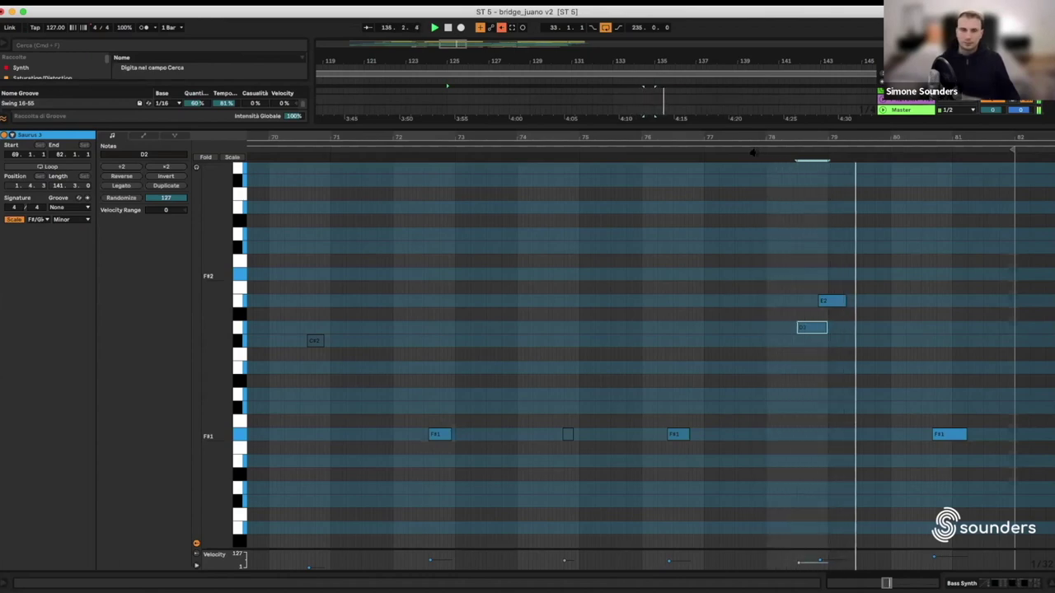
Nudge the D2 note near bar 78 slightly later in two small moves, keeping its pitch
scroll(808, 320, "up", 3)
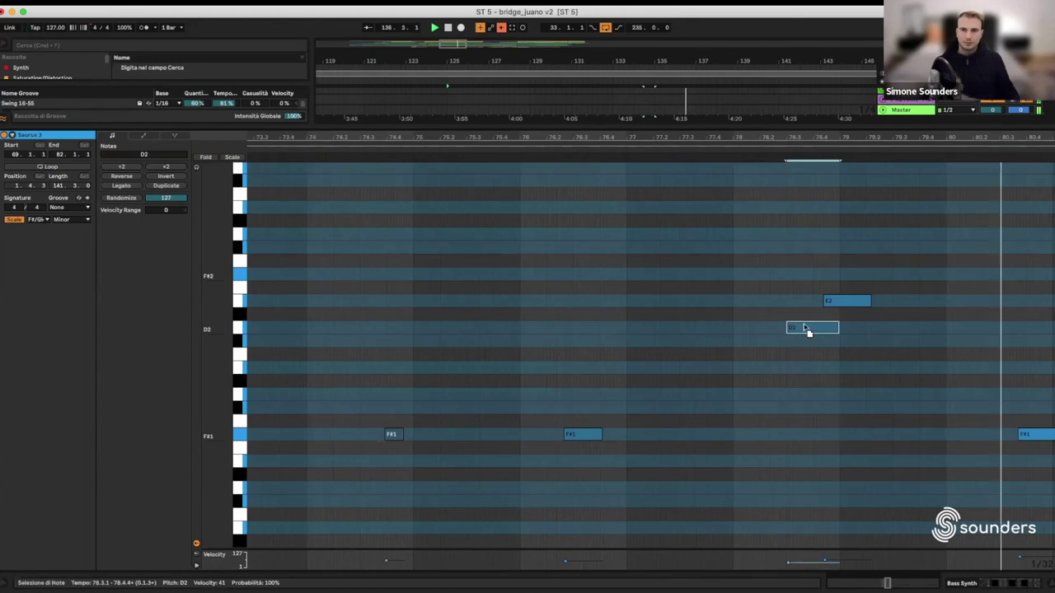
left_click_drag(806, 330, 810, 327)
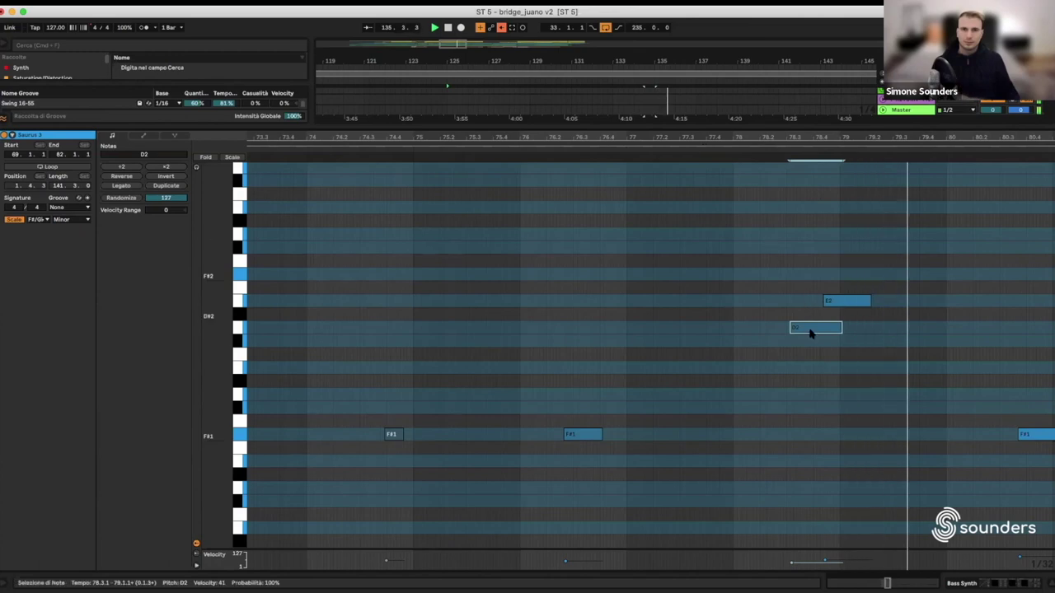
left_click_drag(813, 332, 816, 332)
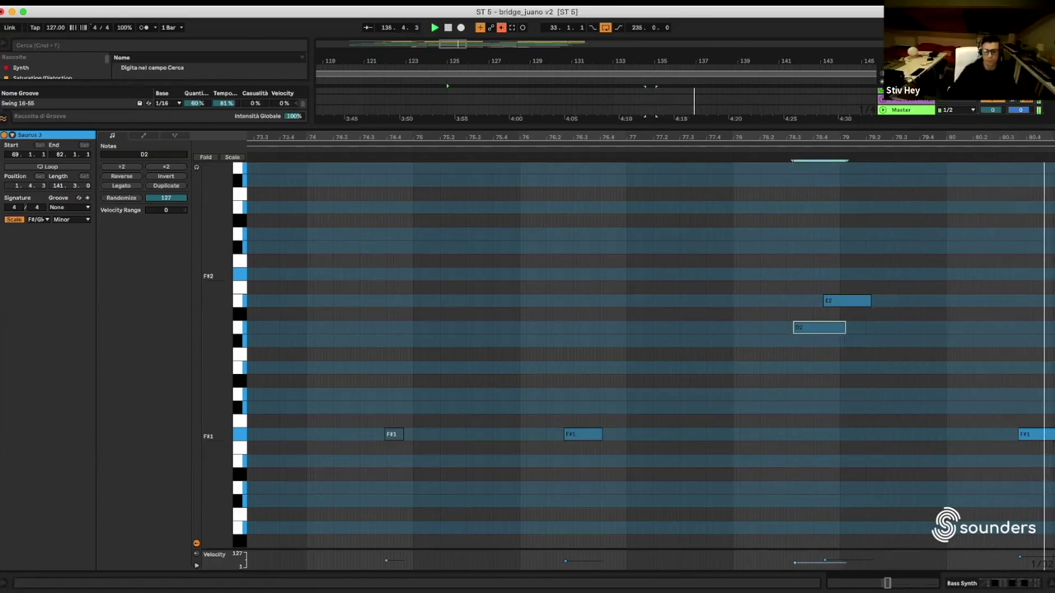
Return to the arrangement, fold the Bass Synth track and toggle its record arm
left_click(1051, 583)
left_click_drag(709, 61, 576, 73)
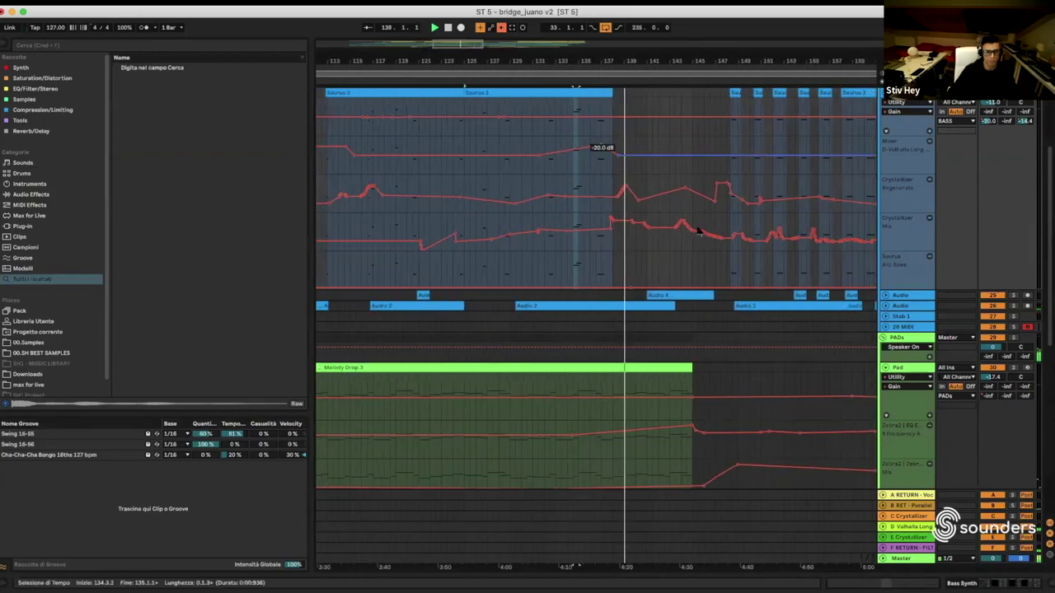
scroll(683, 239, "up", 2)
scroll(682, 240, "up", 3)
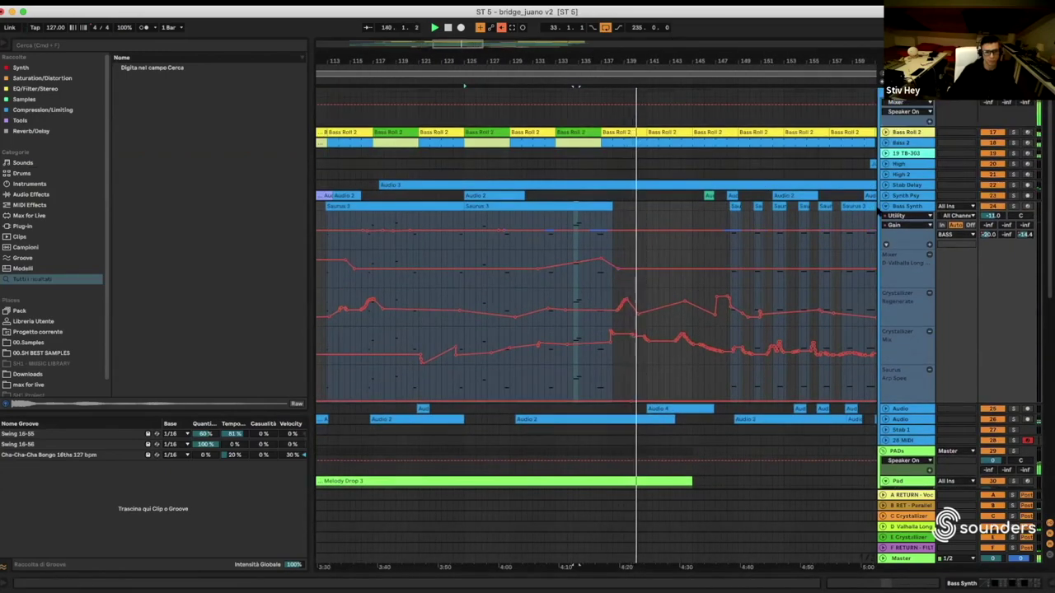
left_click(886, 205)
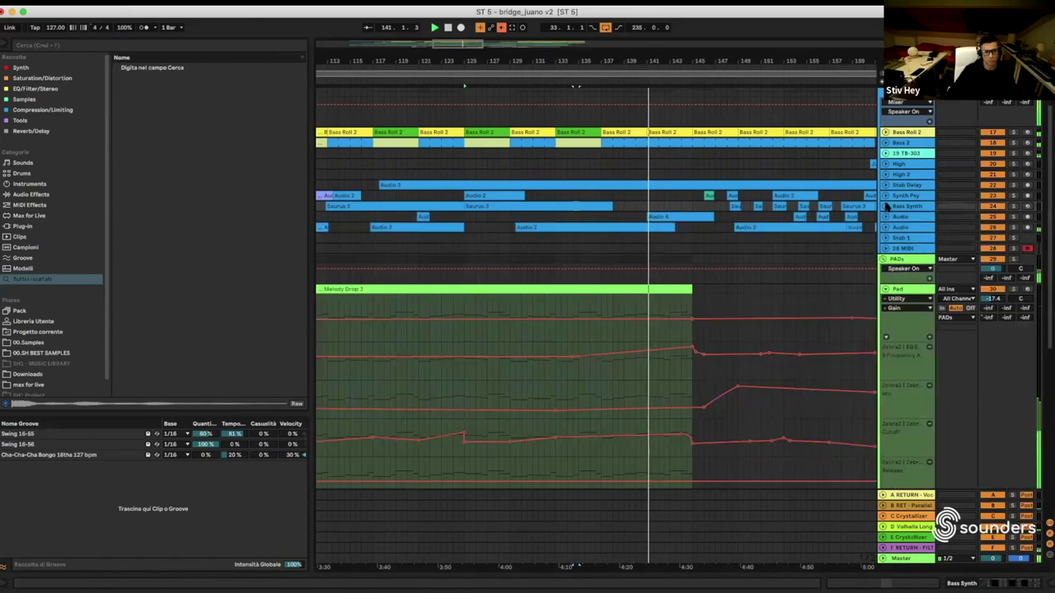
left_click(1028, 206)
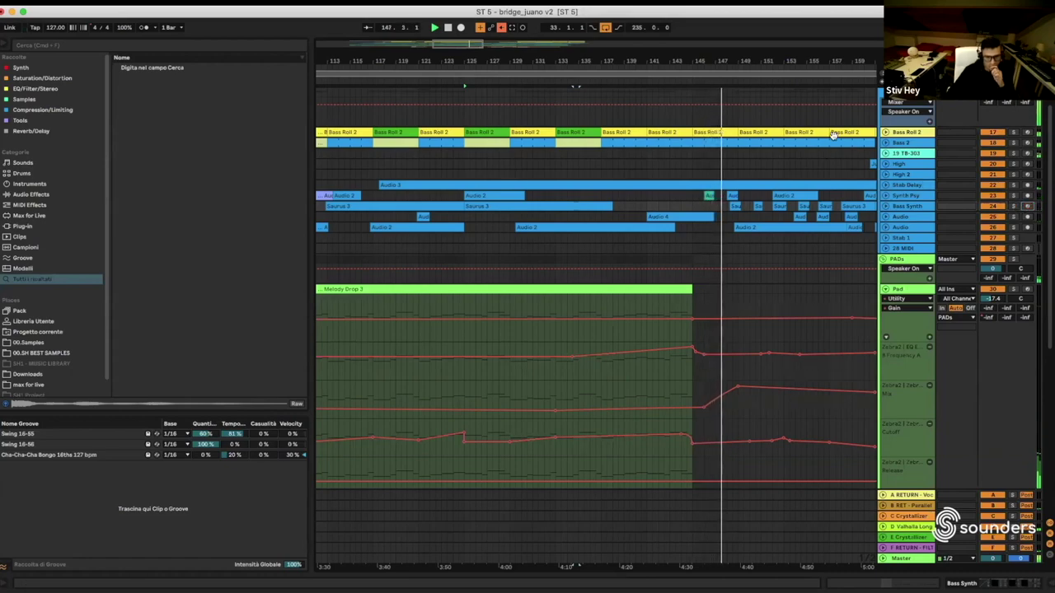
Fold the Pad track and bring the SYNTHS group tracks into view across bars 117 to 206
left_click_drag(714, 58, 502, 33)
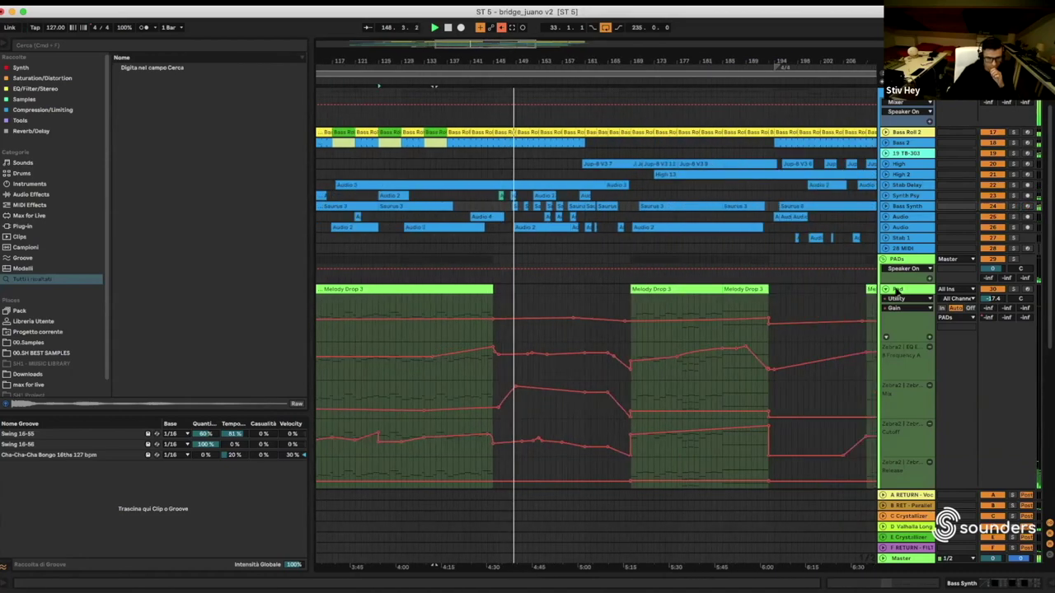
left_click(886, 290)
scroll(651, 241, "up", 3)
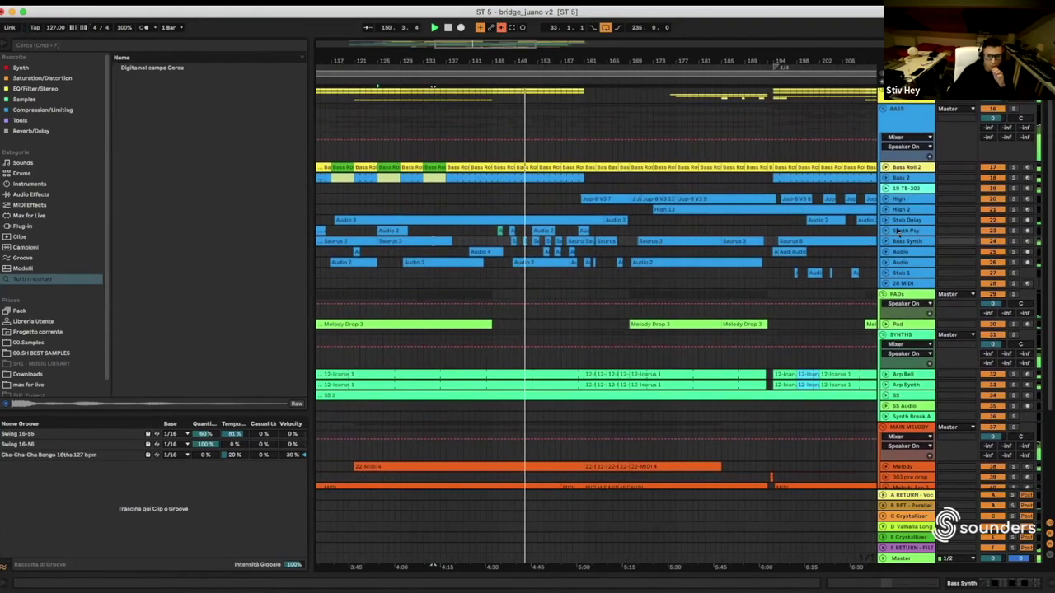
scroll(906, 239, "down", 3)
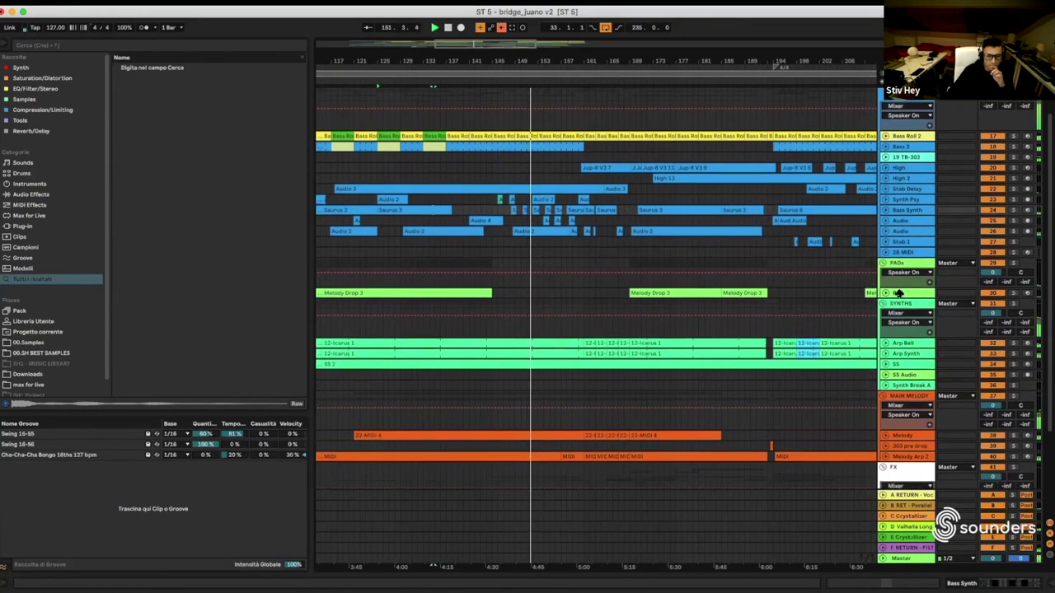
Unfold the Arp Bell, Arp Synth and SS tracks in the SYNTHS group and show their automation across the whole arrangement
left_click(886, 343)
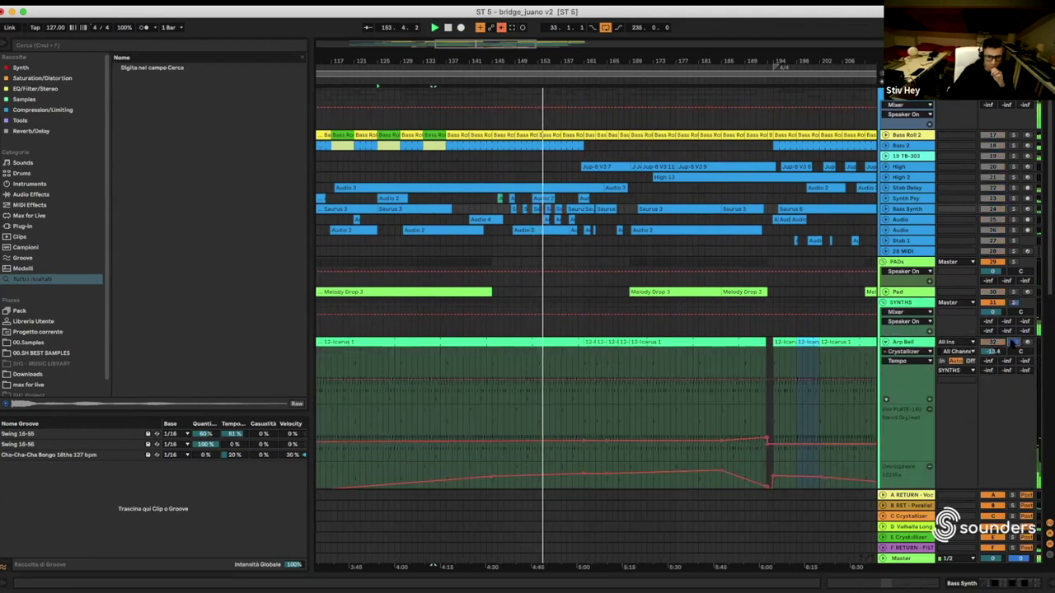
scroll(1014, 343, "down", 5)
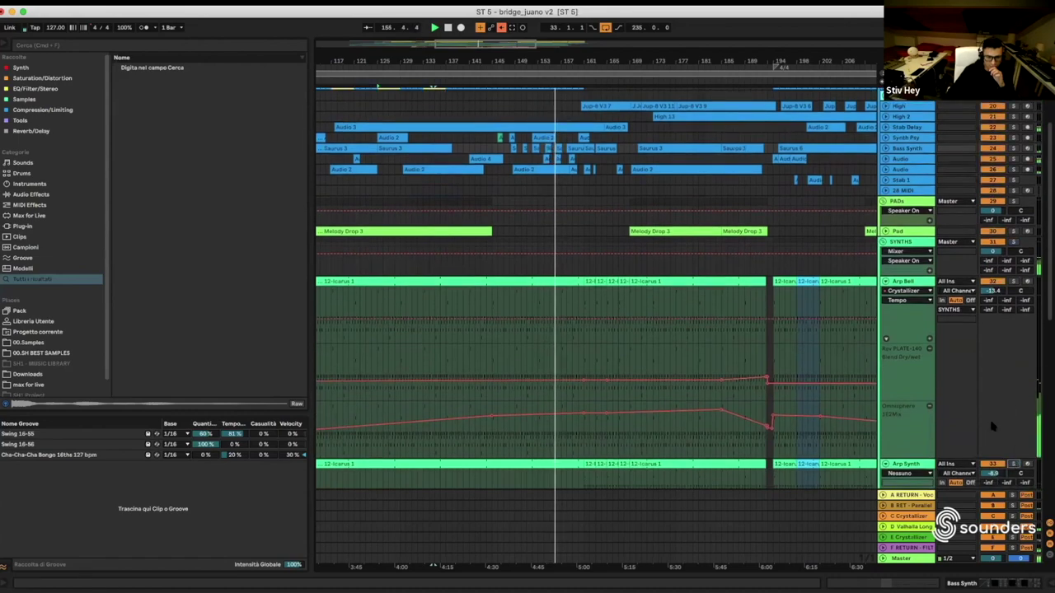
scroll(981, 412, "down", 15)
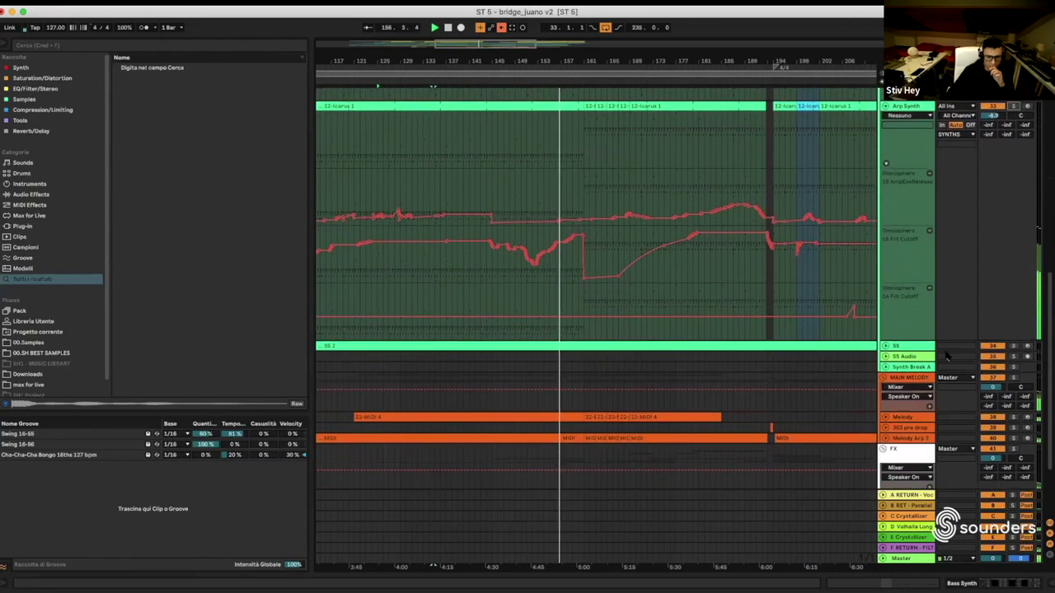
left_click(886, 347)
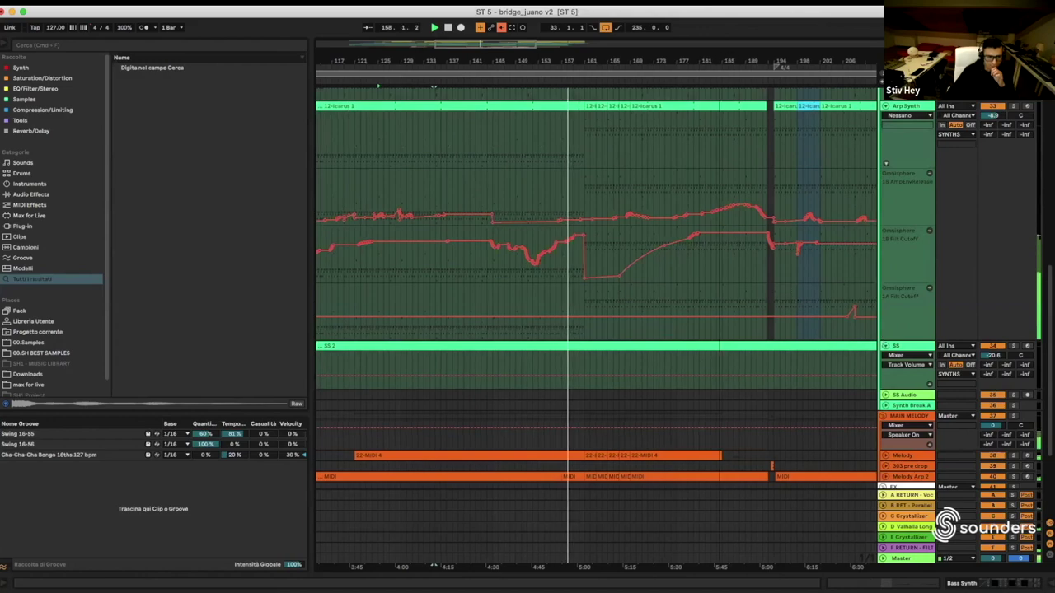
left_click_drag(731, 55, 816, 32)
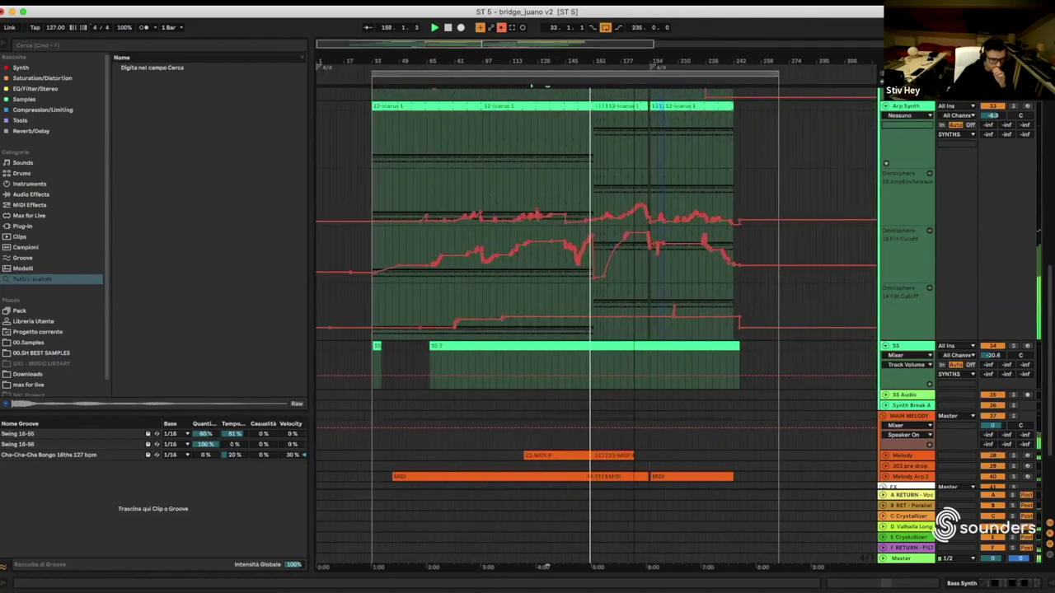
Delete the SS track from the SYNTHS group
left_click_drag(633, 61, 771, 63)
left_click(897, 347)
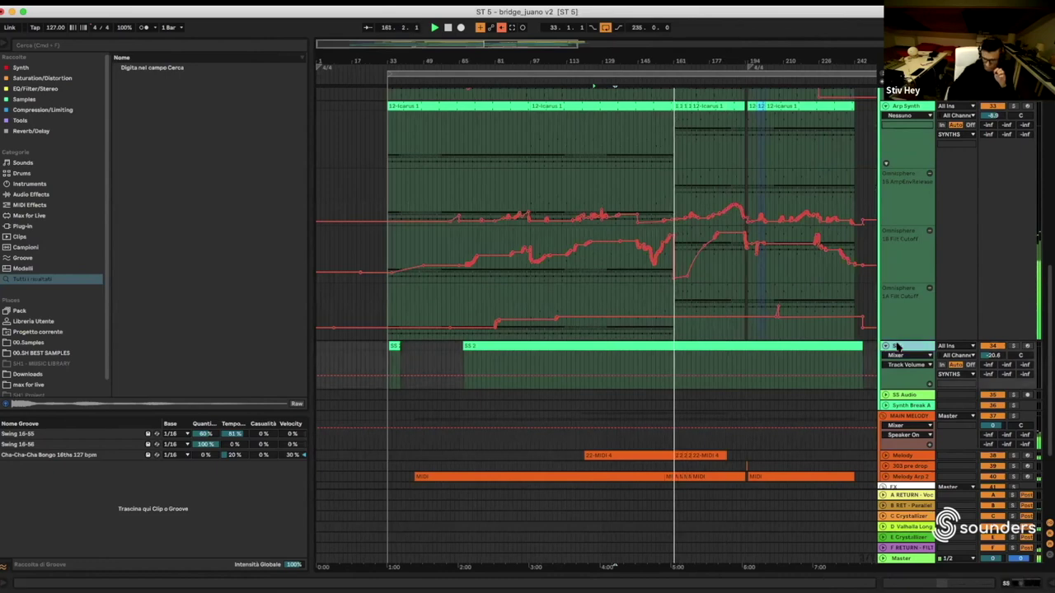
key("Delete")
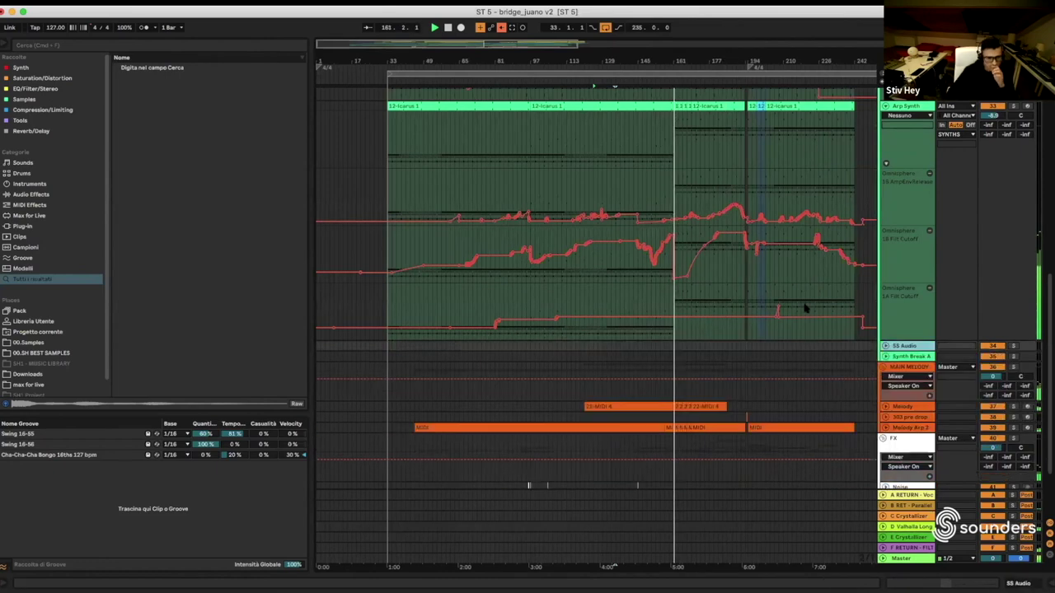
Play from around bar 145, unfold the Melody track and check its Crystallizer sends
left_click(644, 78)
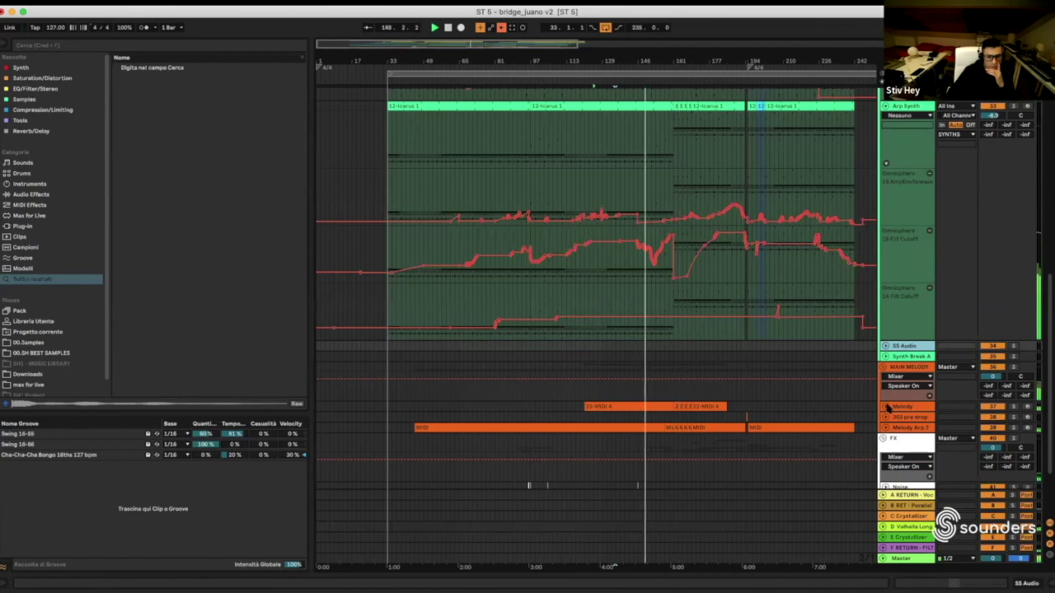
left_click(900, 407)
scroll(898, 406, "down", 2)
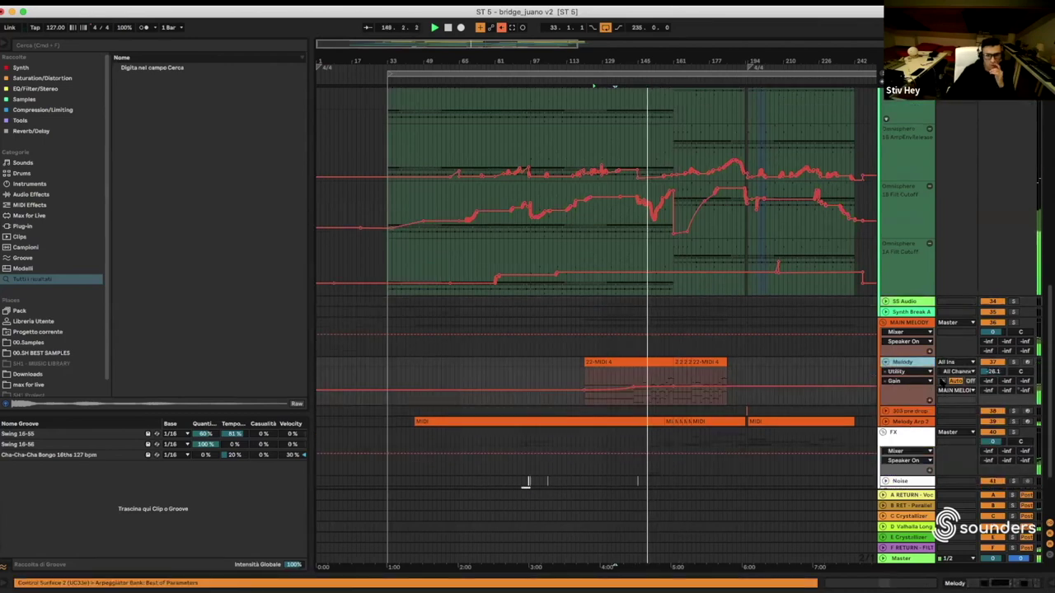
left_click(1004, 391)
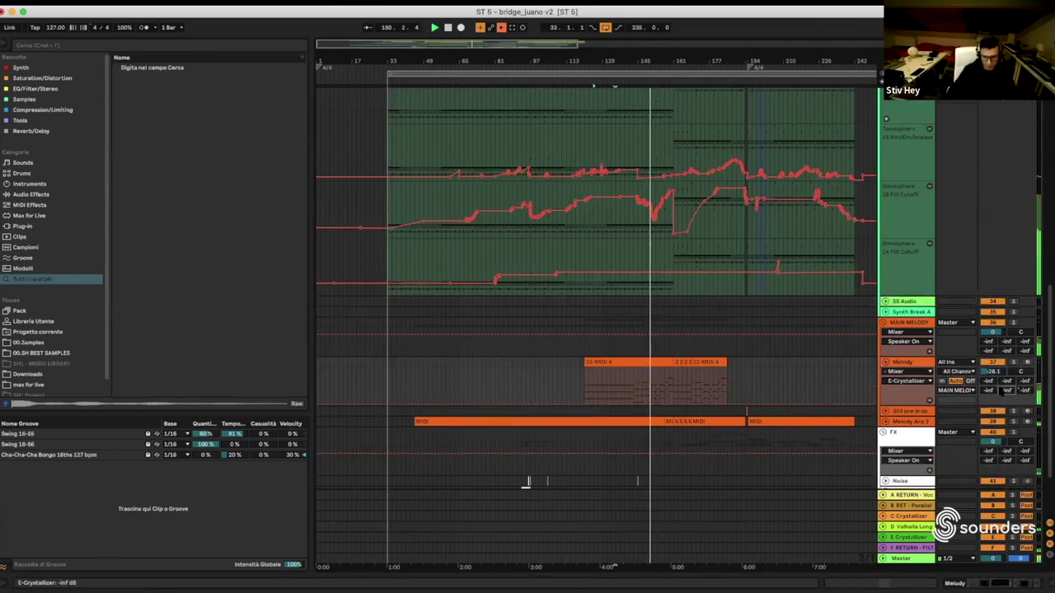
left_click_drag(1000, 391, 1023, 379)
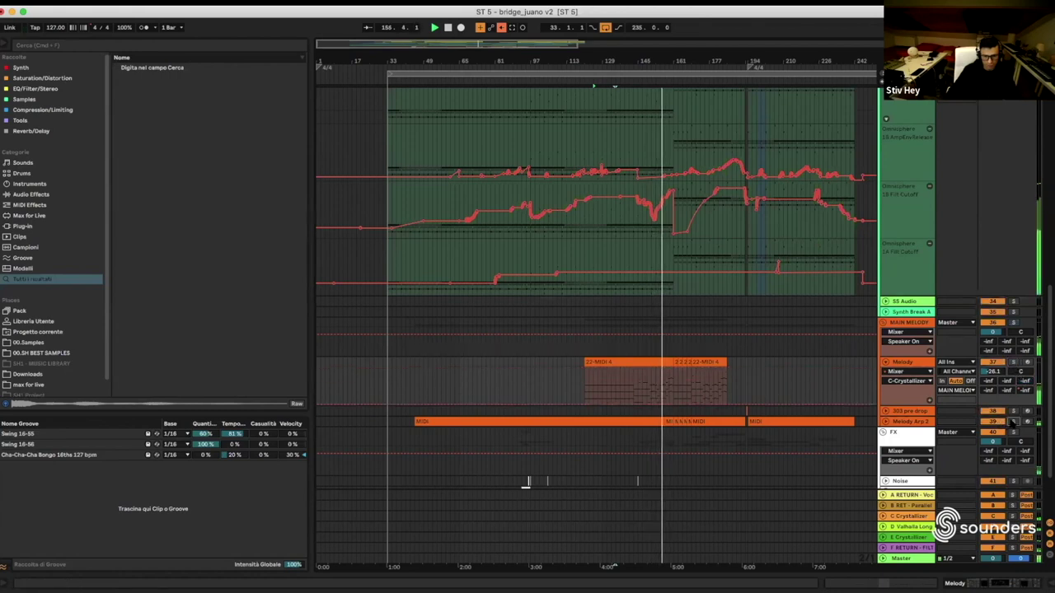
Solo and unfold Melody Arp 2, zoom in on bars 101 to 181 and show its device chain to the end
left_click(887, 422)
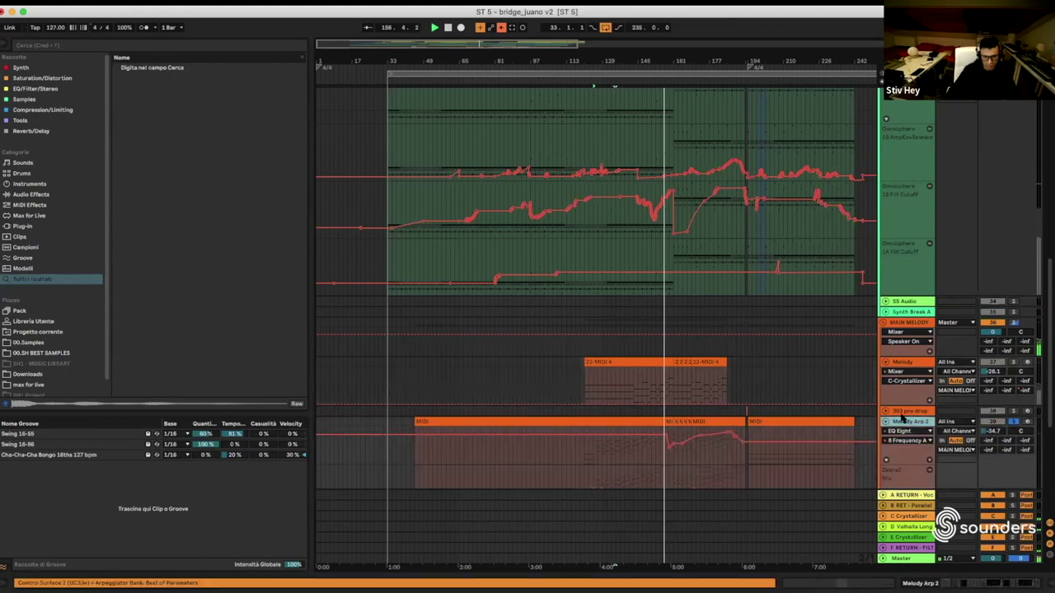
scroll(900, 414, "down", 3)
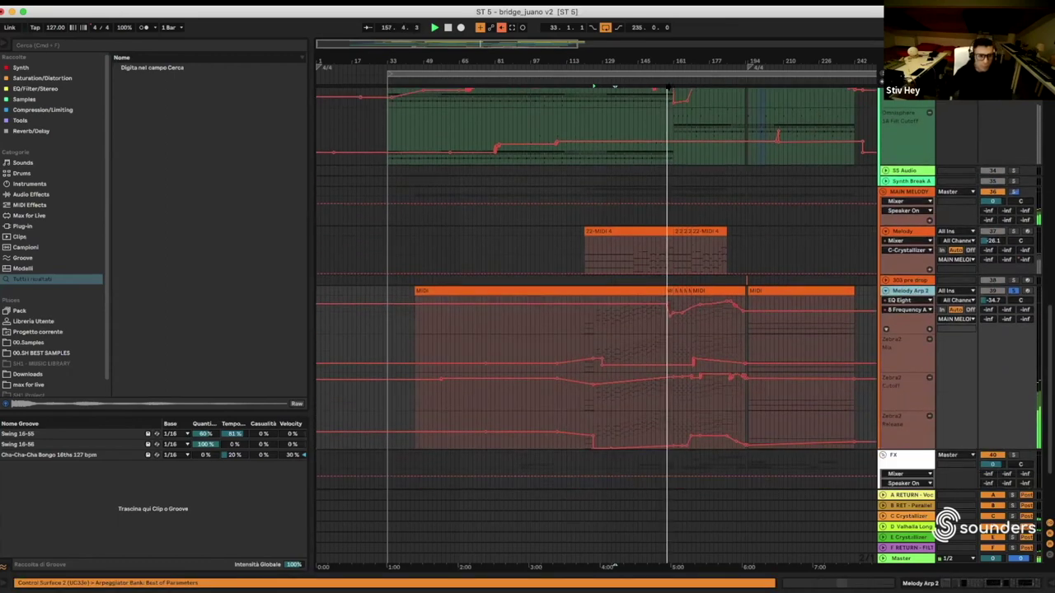
left_click_drag(648, 63, 648, 99)
key("shift+Tab")
scroll(528, 519, "right", 2)
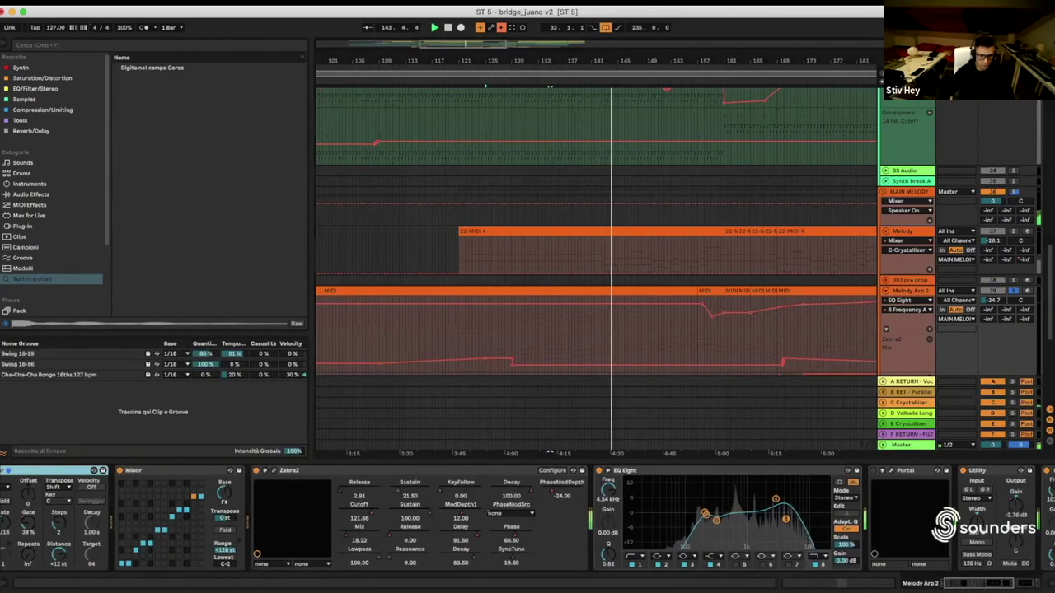
scroll(527, 519, "right", 5)
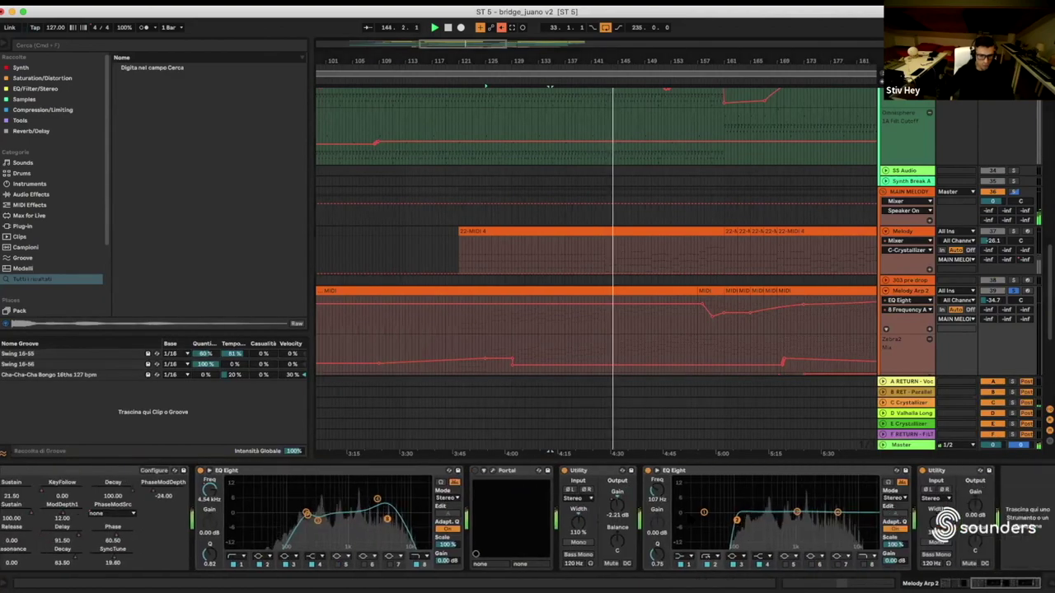
Load H-Delay Stereo from the Reverb/Delay collection onto Melody Arp 2 and adjust its dry/wet mix
left_click(37, 130)
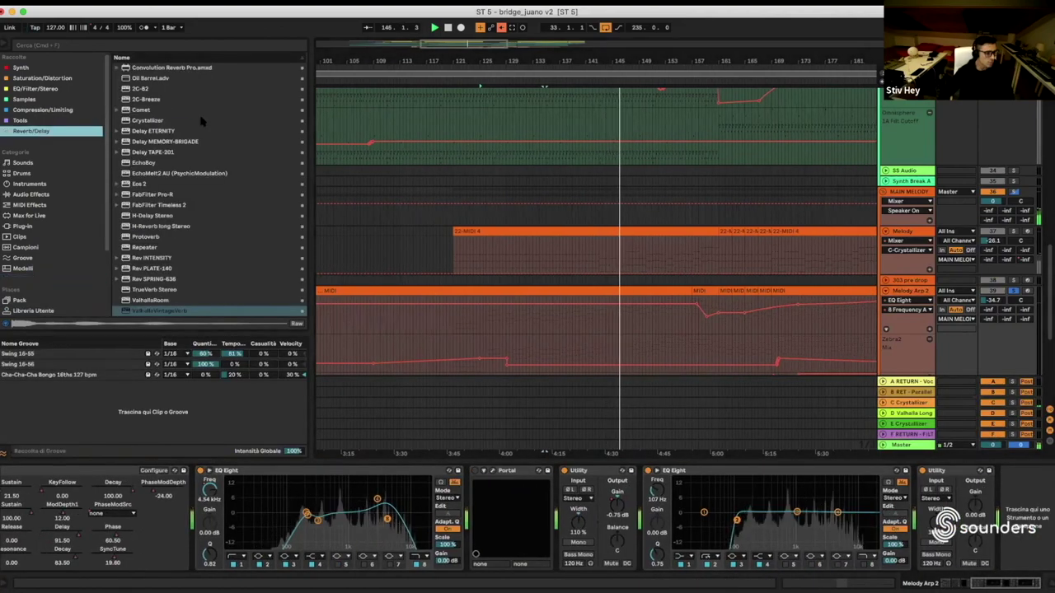
left_click(159, 216)
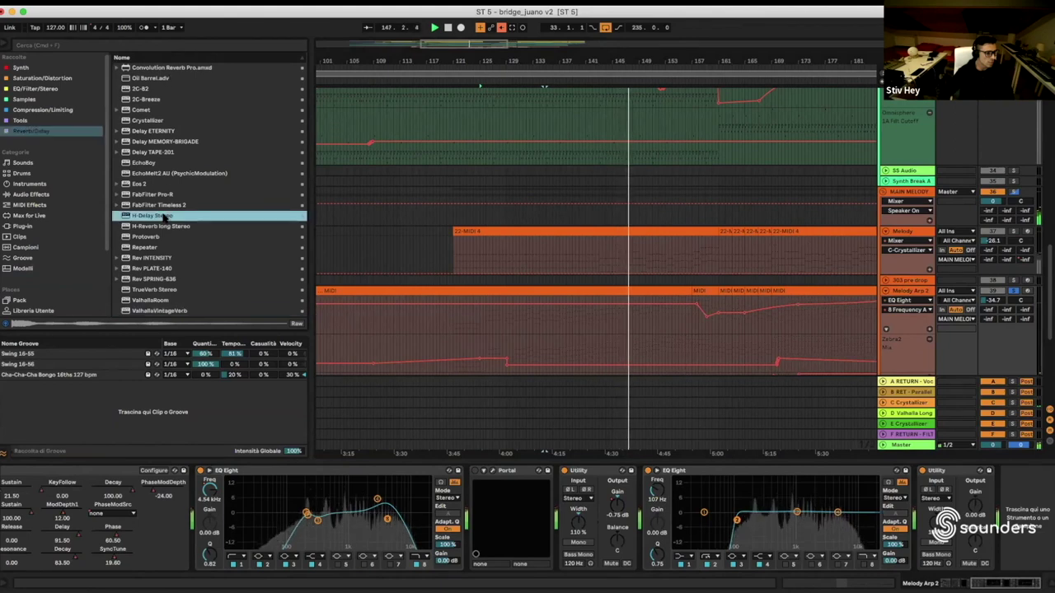
double_click(157, 216)
left_click(709, 196)
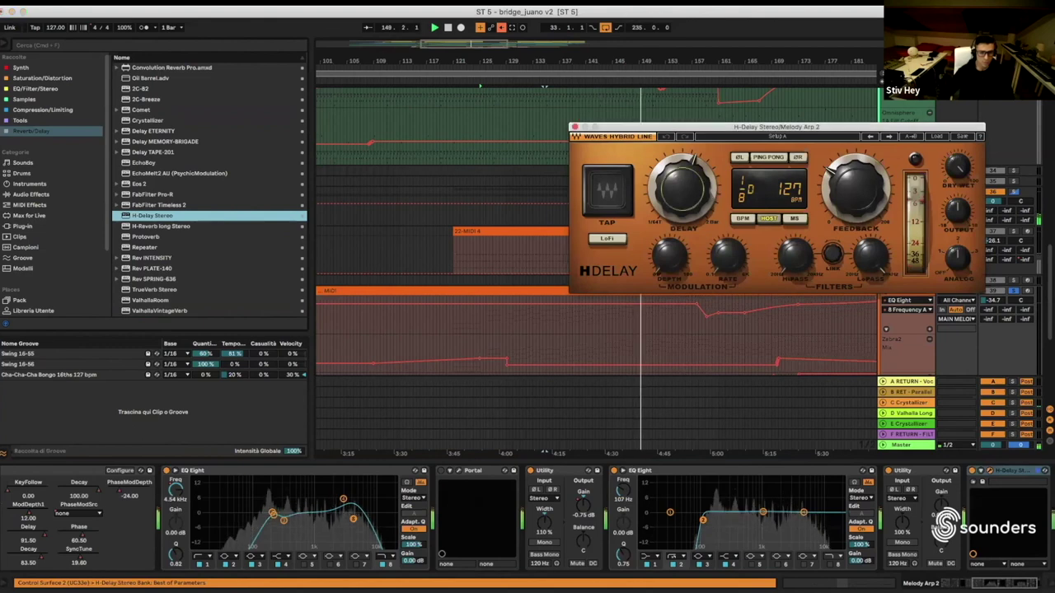
left_click(855, 186)
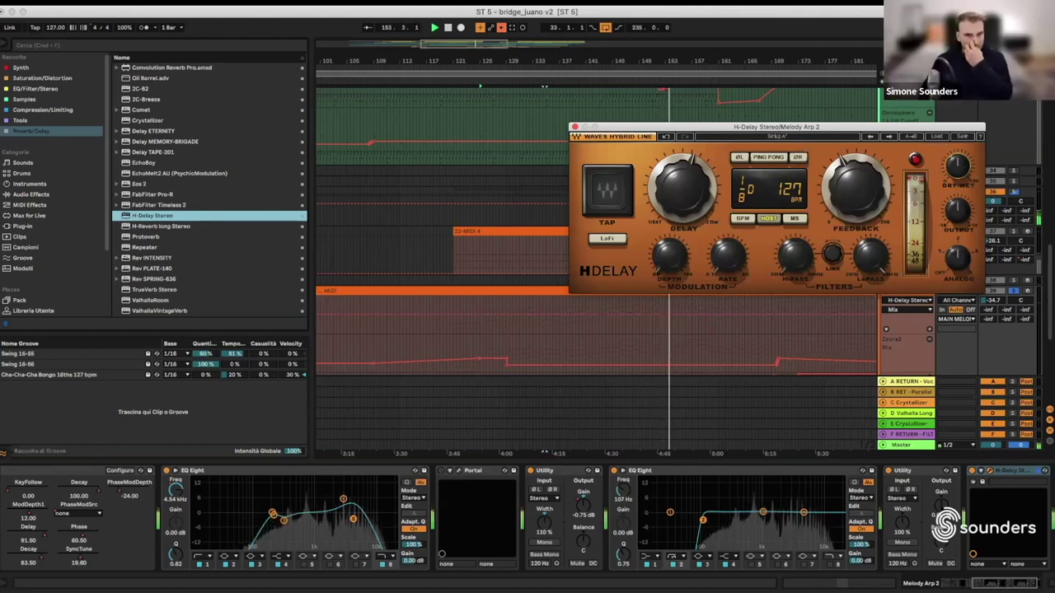
Open the Zebra2 synth editor of Melody Arp 2 and arrange it together with the H-Delay window
left_click(941, 504)
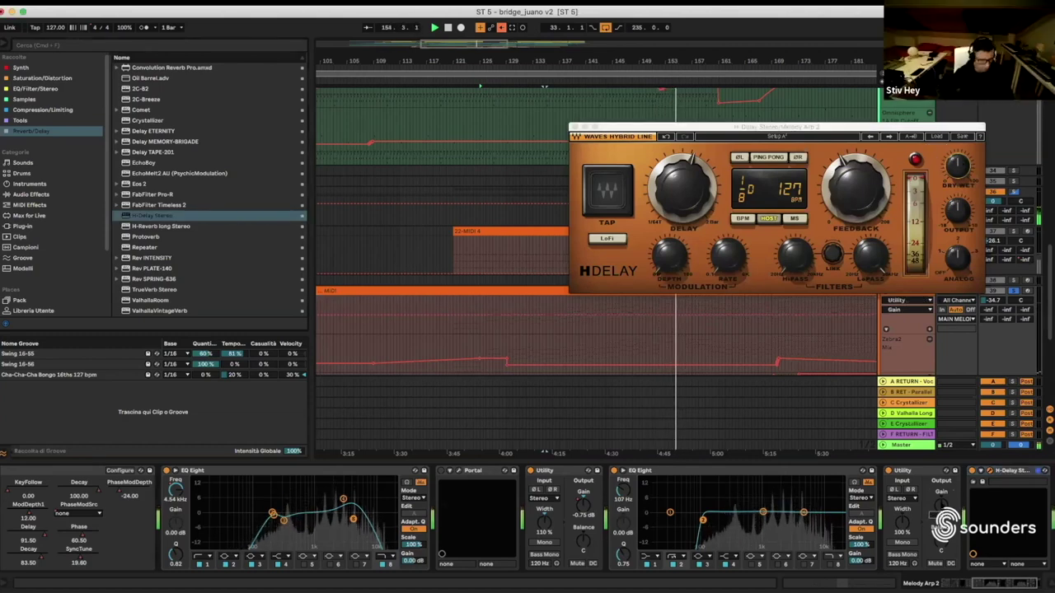
scroll(527, 518, "left", 10)
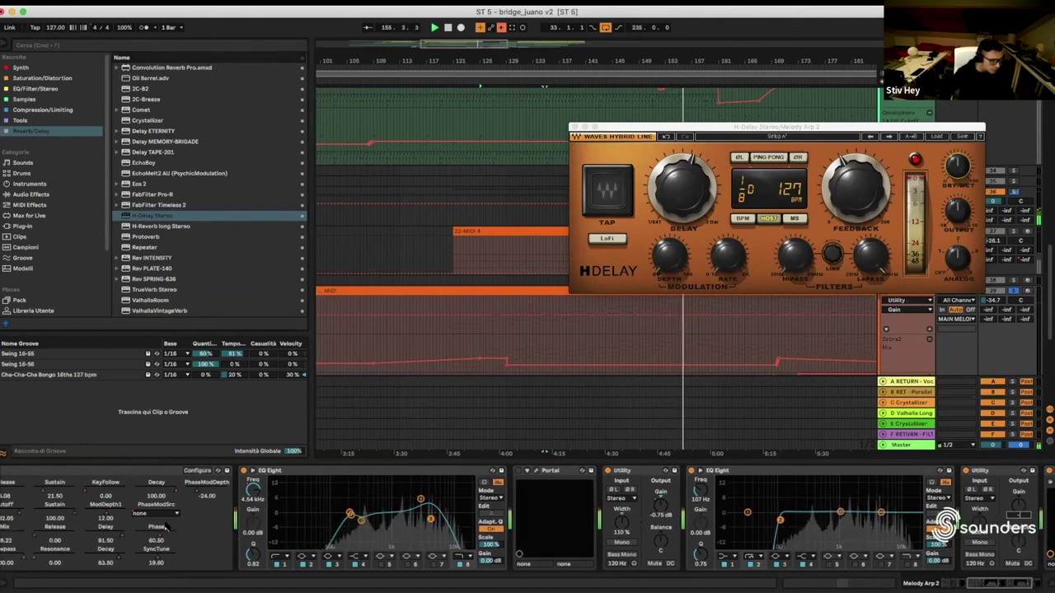
scroll(164, 522, "left", 5)
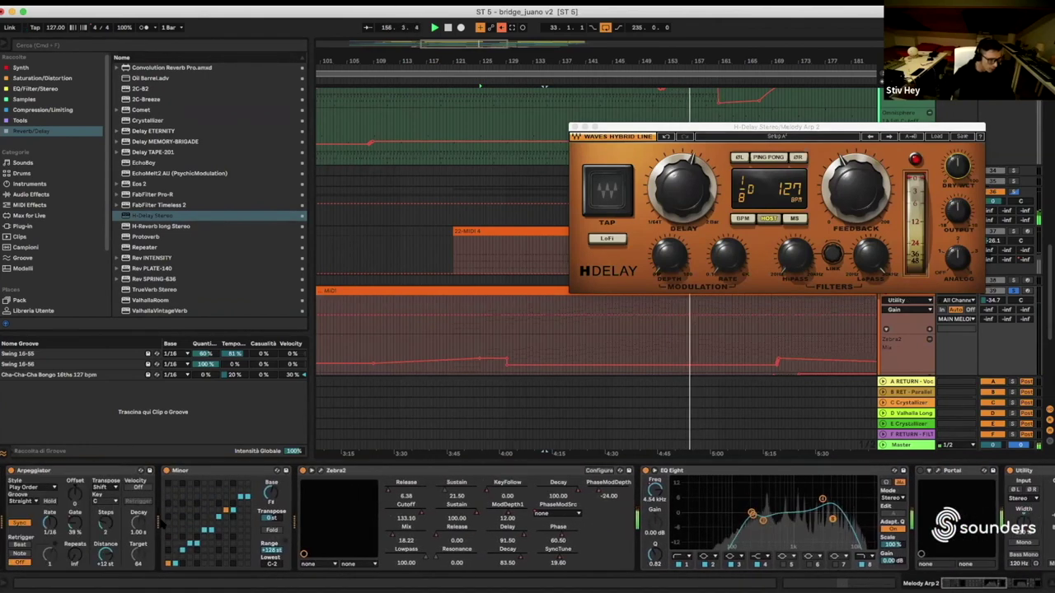
left_click(346, 471)
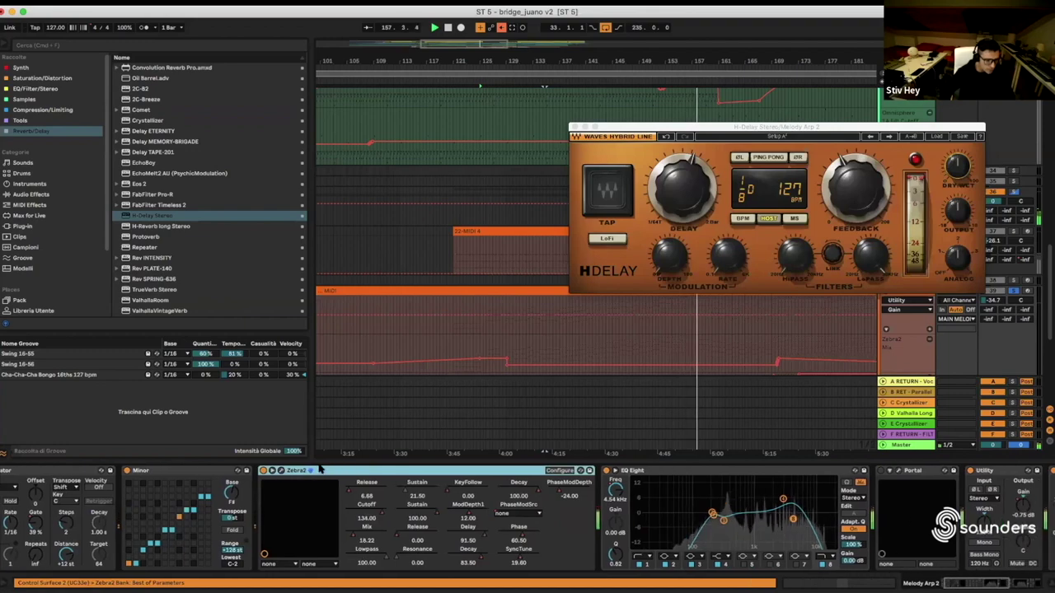
left_click(310, 469)
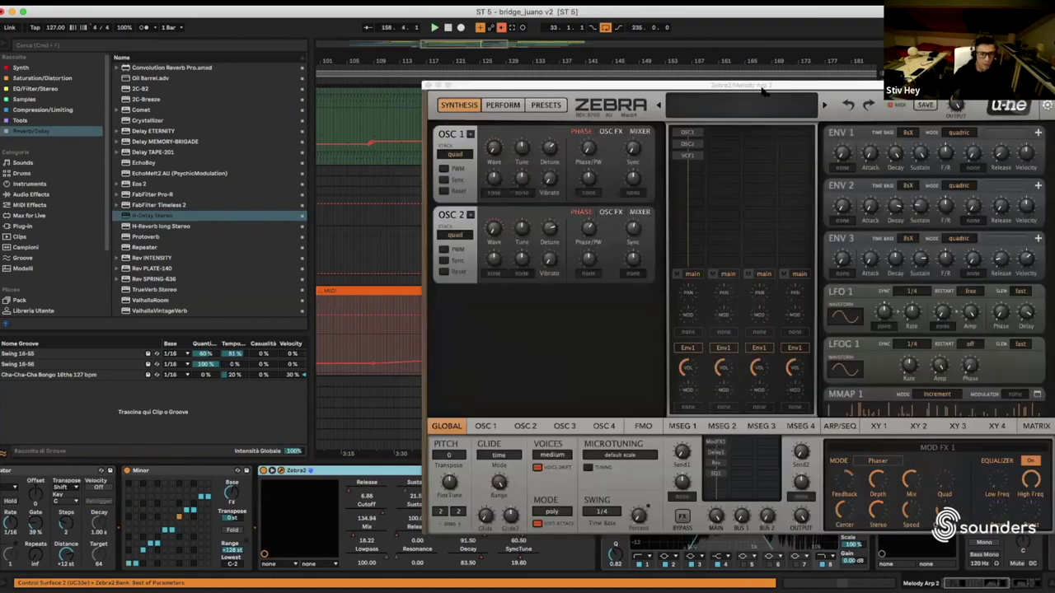
left_click_drag(764, 91, 414, 24)
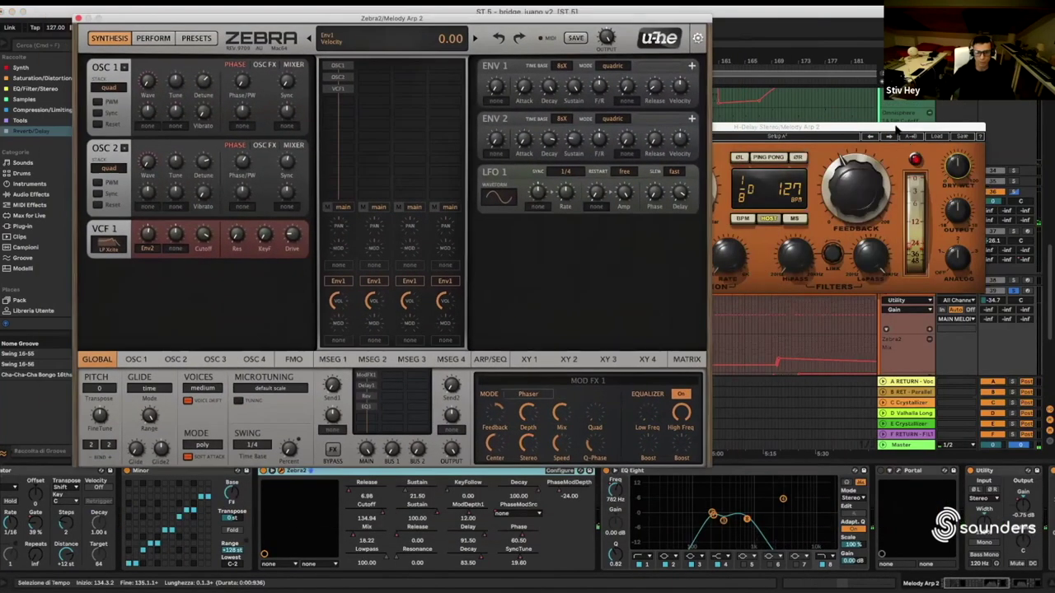
left_click_drag(897, 131, 712, 77)
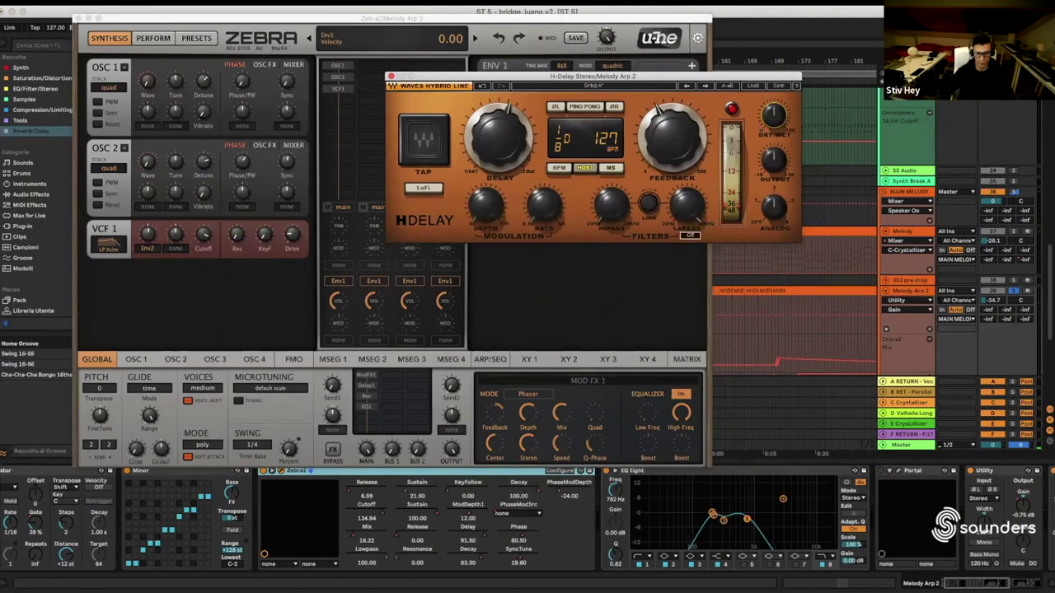
Check the session mixer, return to the arrangement and shift the H-Delay and Zebra2 windows to uncover the Melody Arp 2 clips
left_click(919, 294)
key("Tab")
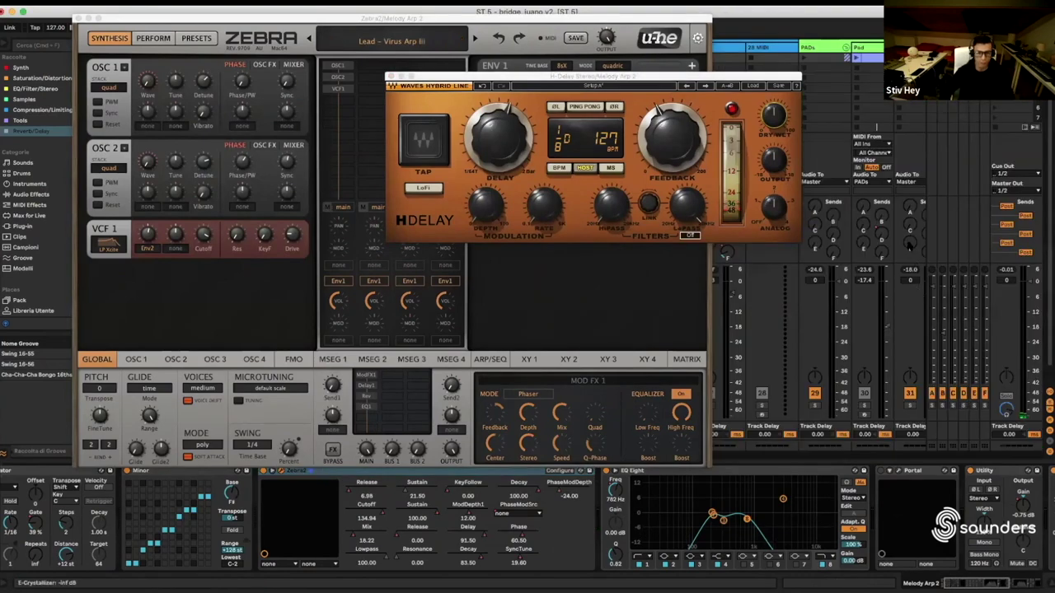
left_click_drag(738, 78, 606, 65)
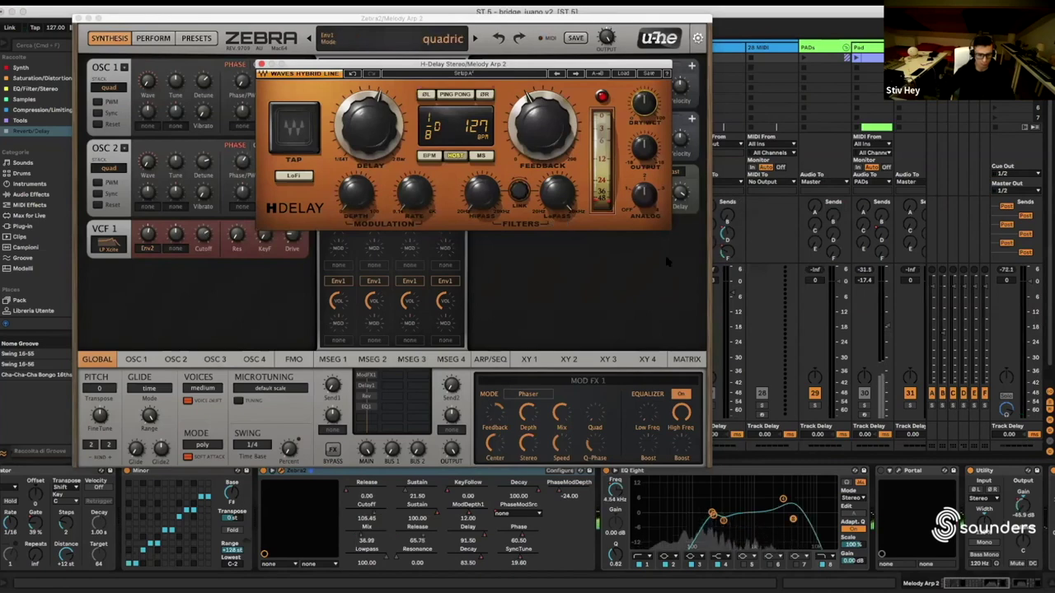
key("Tab")
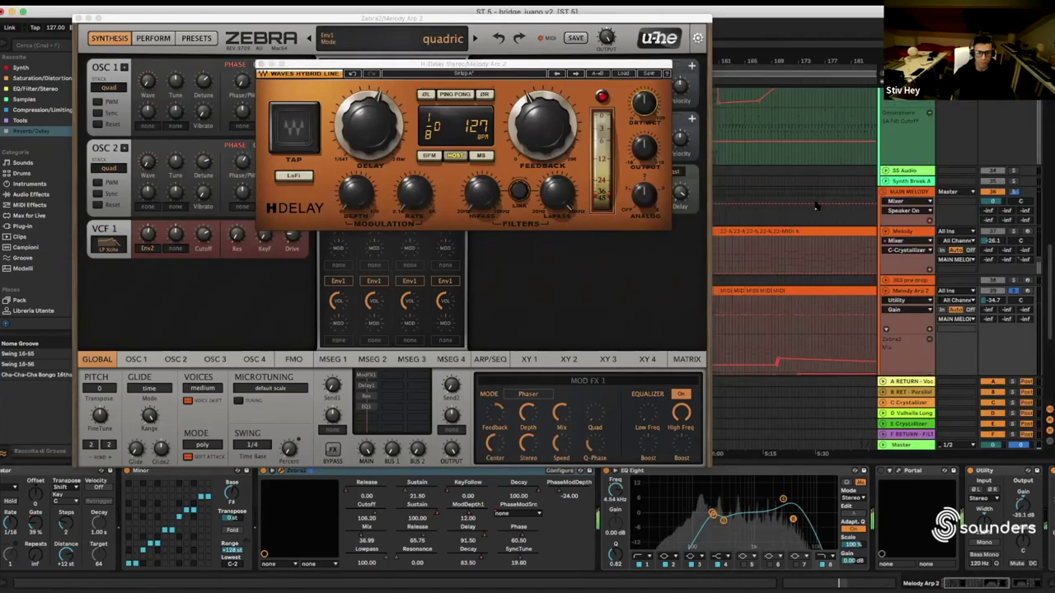
left_click_drag(613, 20, 414, 64)
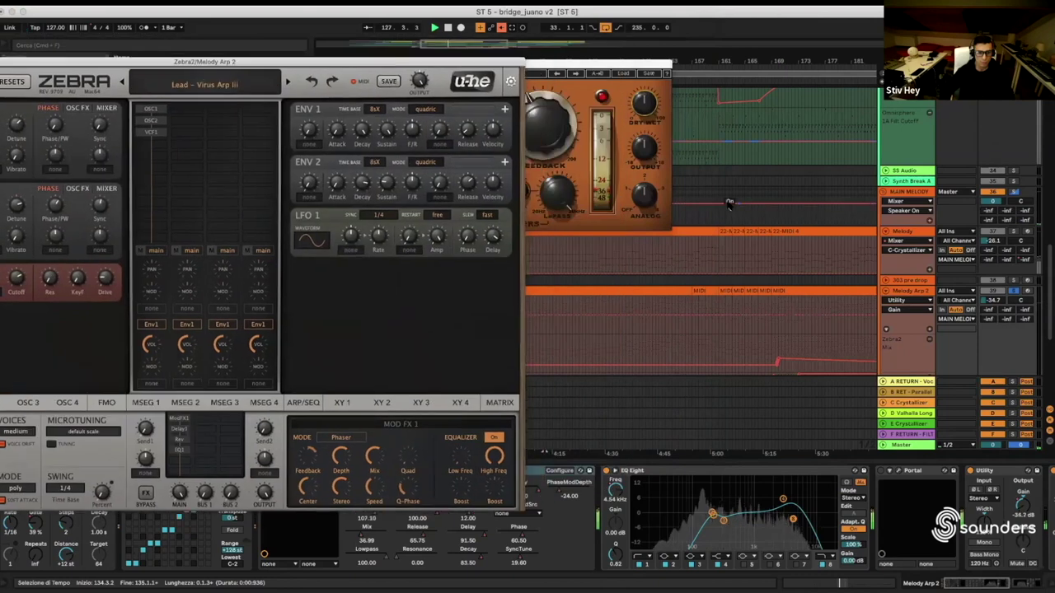
Play Melody Arp 2 from about bar 161 and bring the MAIN MELODY group's channels into view in the session mixer
scroll(717, 201, "right", 10)
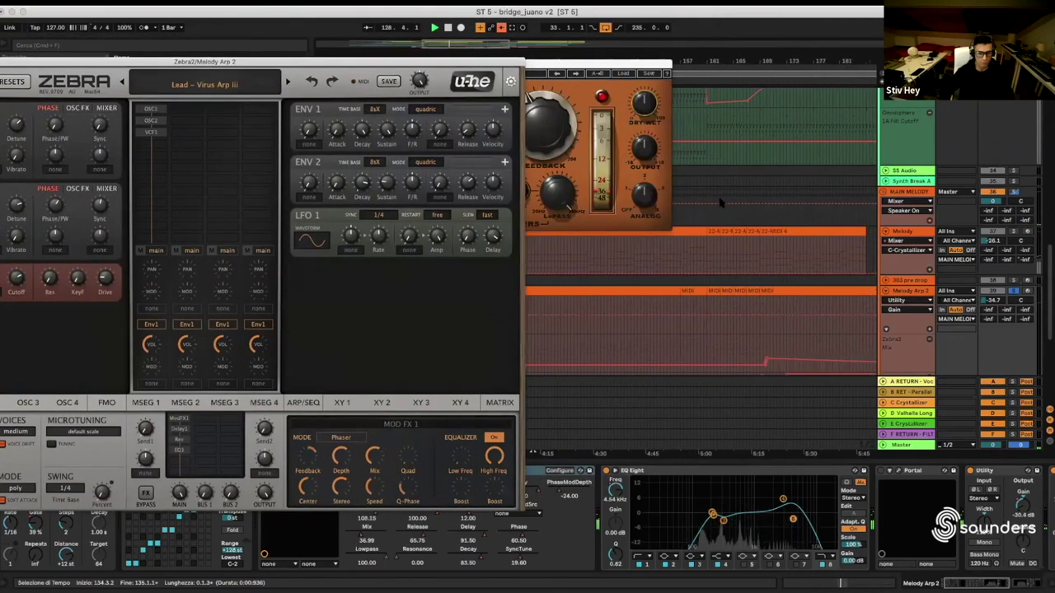
left_click(693, 302)
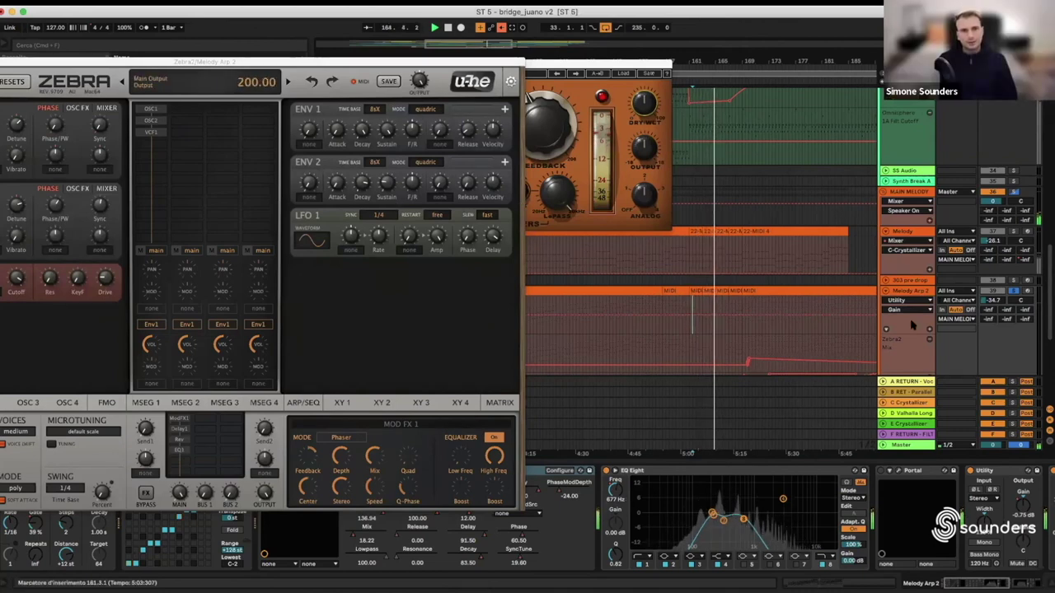
key("Tab")
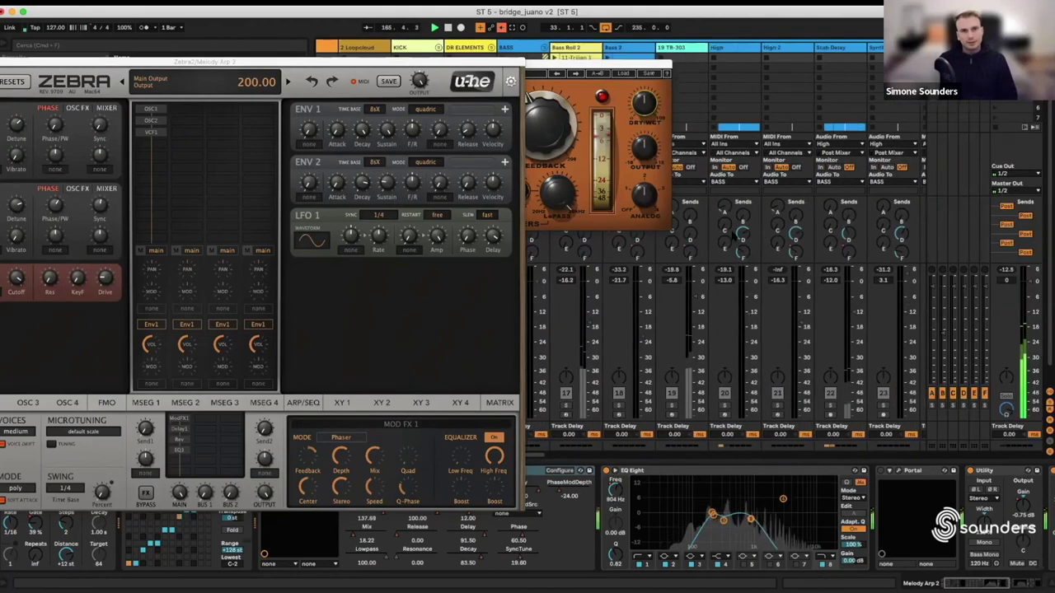
scroll(740, 238, "left", 2)
scroll(732, 142, "right", 10)
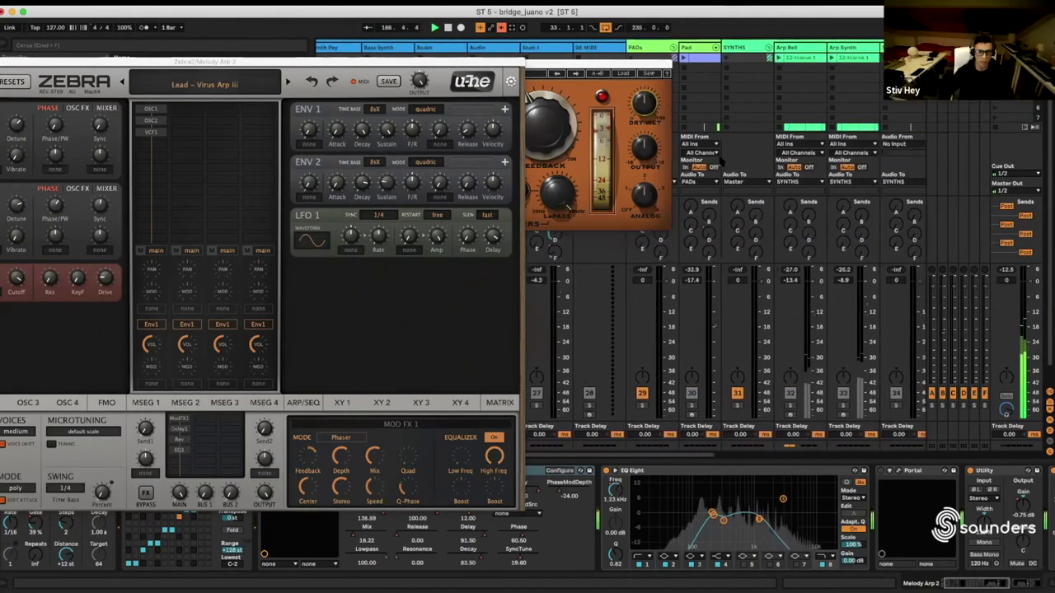
scroll(727, 165, "left", 5)
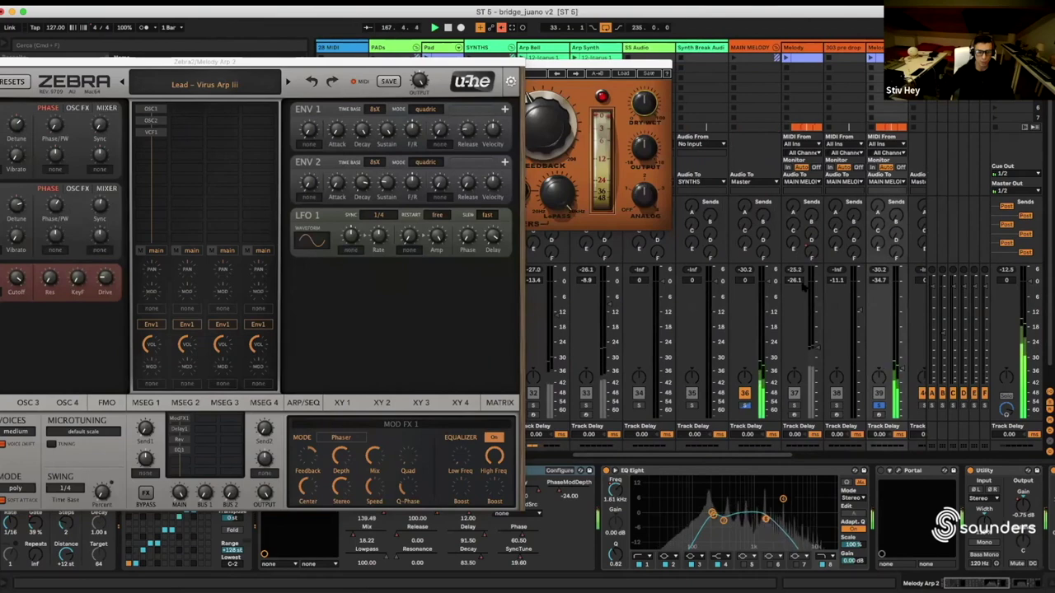
scroll(804, 285, "right", 4)
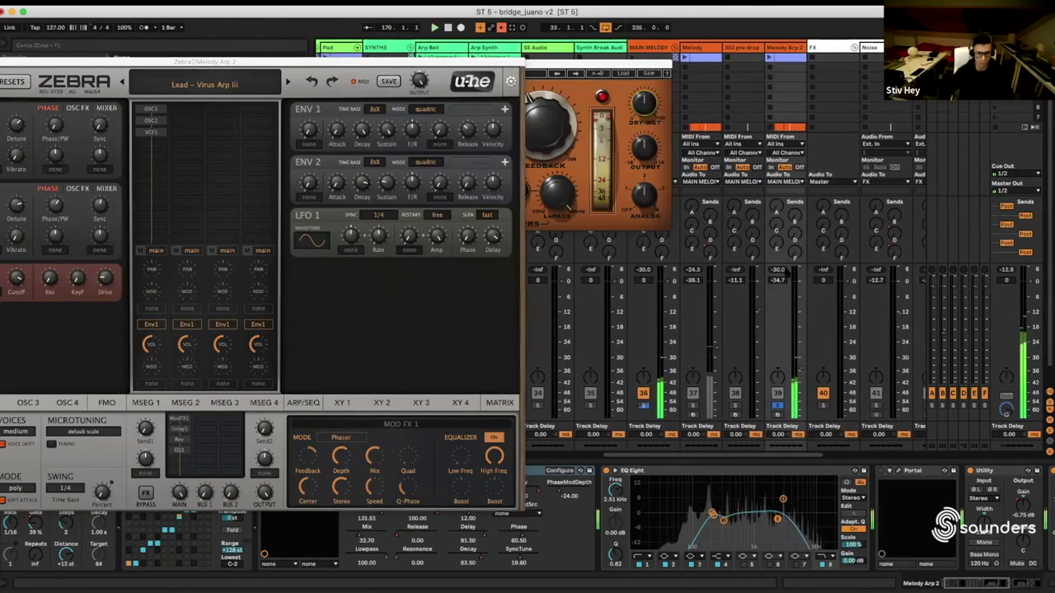
Loop bar 169 of Melody Arp 2 and set the Zebra2 main output to 74.00 while viewing the mixer
key("Tab")
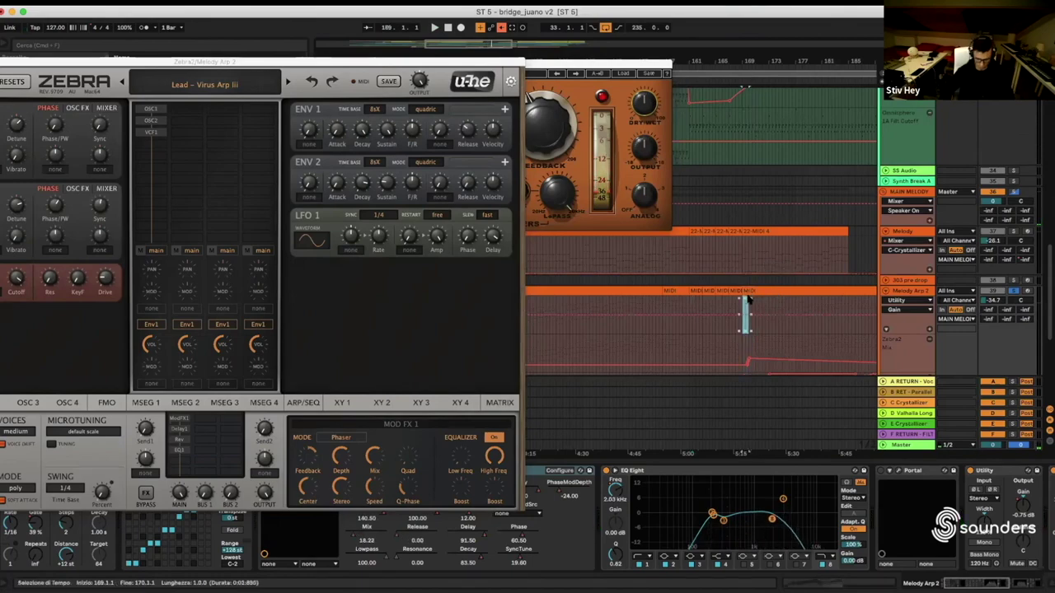
key("Tab")
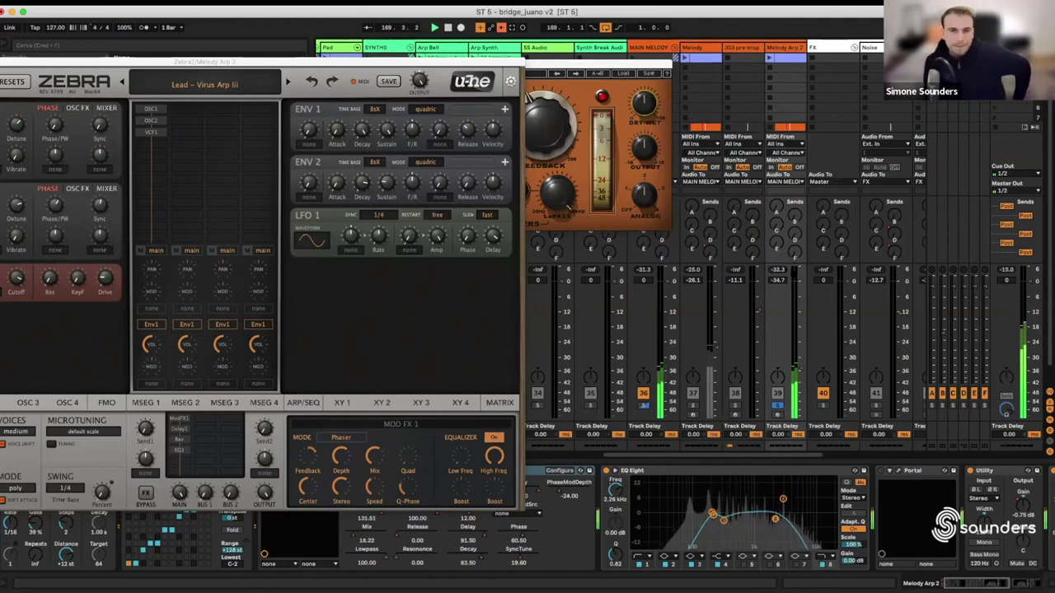
scroll(785, 275, "left", 1)
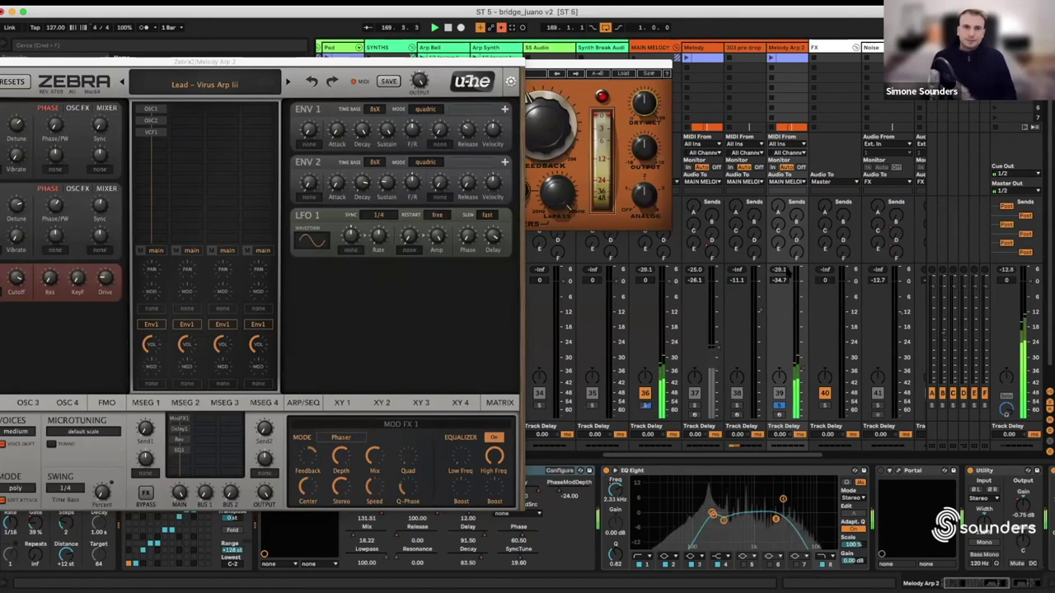
left_click(420, 80)
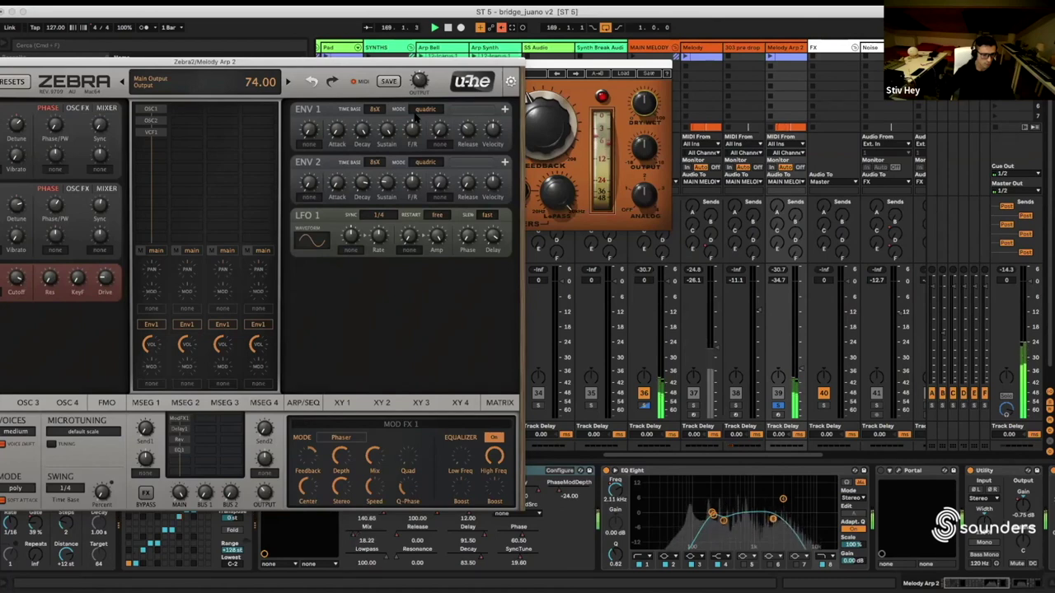
Reset Melody Arp 2's peak level indicator and duplicate the Utility device placed before H-Delay in its chain
left_click(785, 272)
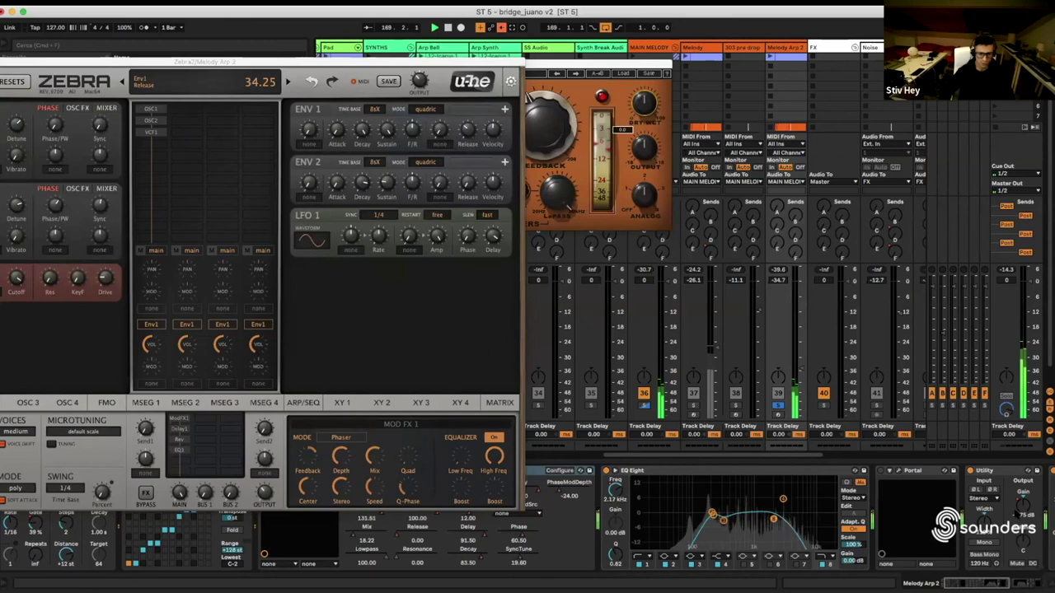
scroll(791, 519, "right", 10)
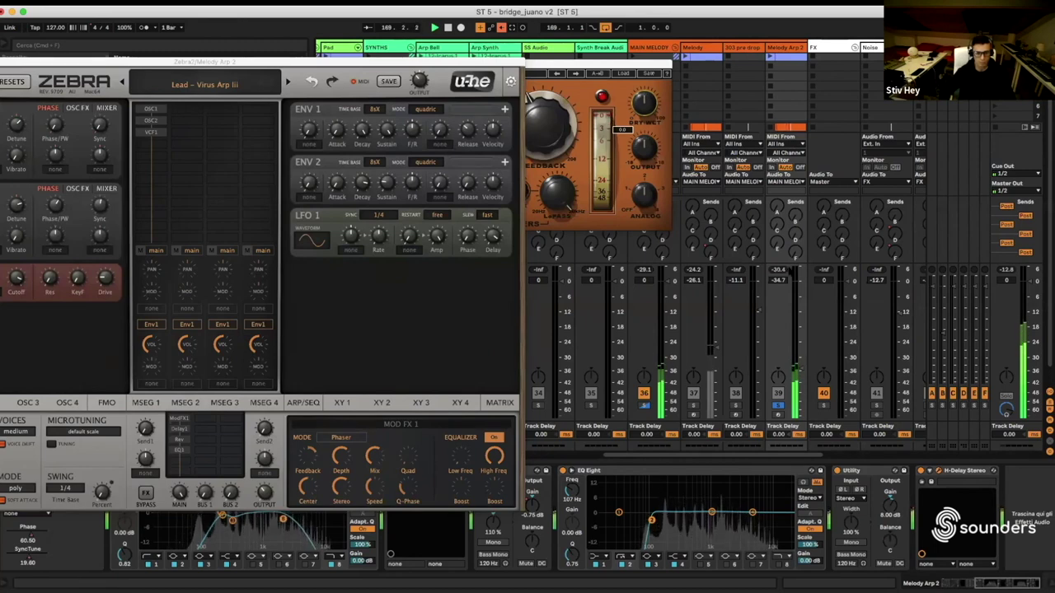
left_click(876, 472)
key("ctrl+d")
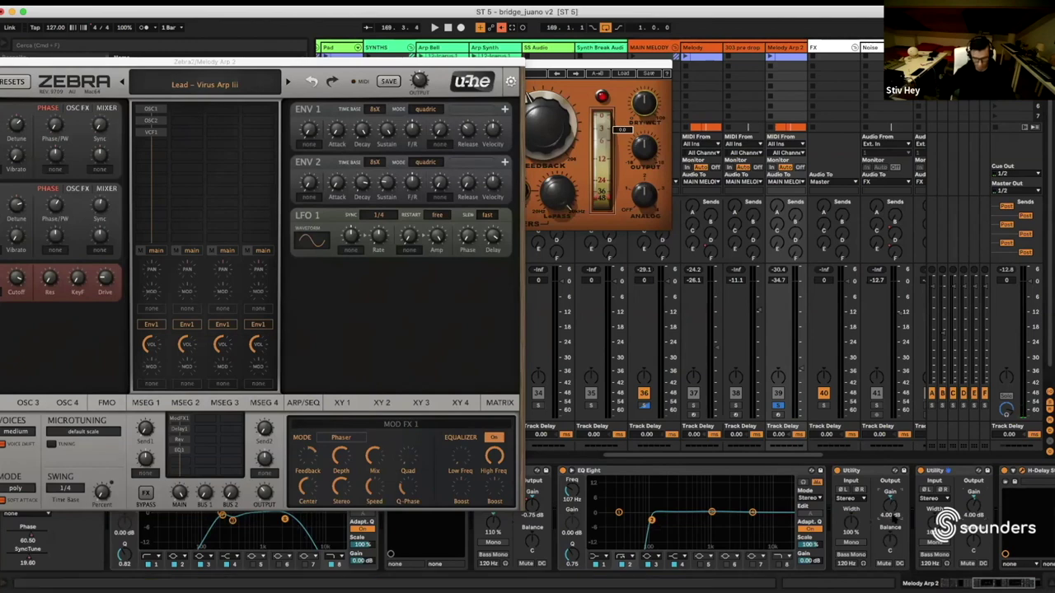
Play the Melody Arp 2 loop at bar 169 and close the Zebra2 editor window
key("space")
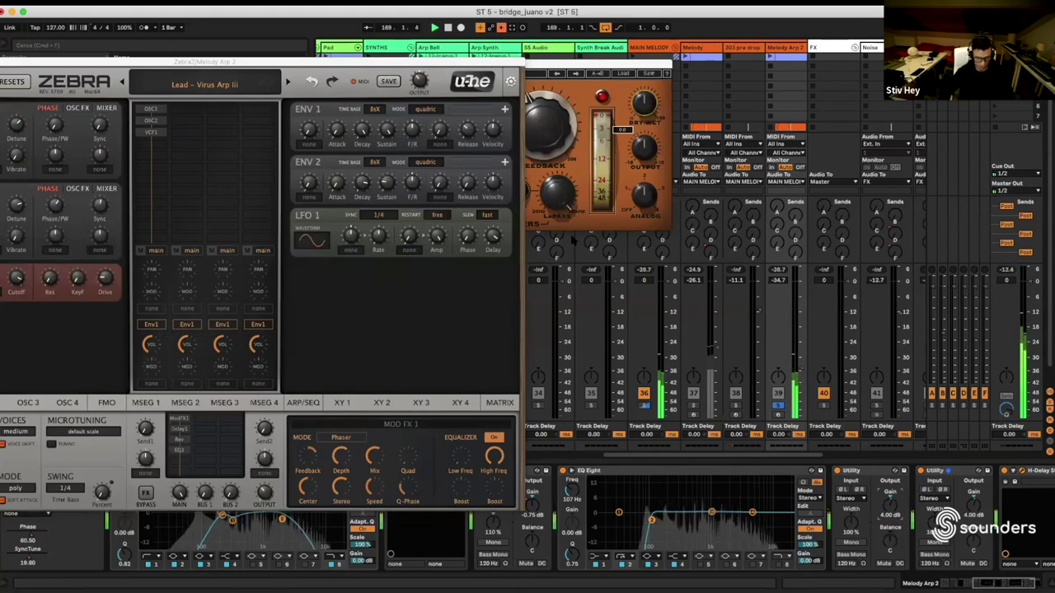
left_click_drag(223, 62, 564, 36)
left_click(232, 35)
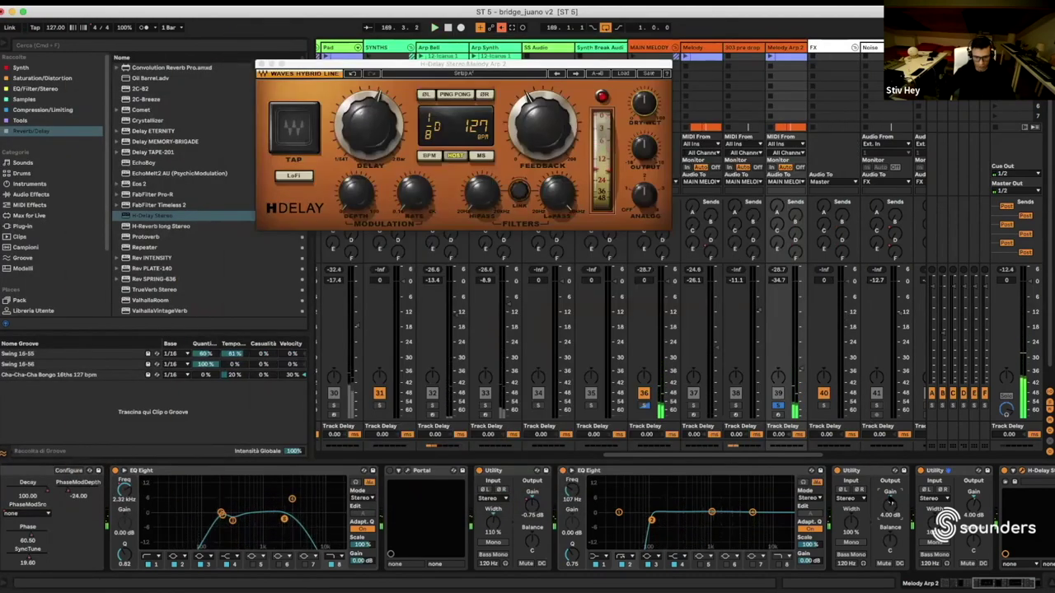
Delete both Utility devices between the last EQ Eight and H-Delay in the Melody Arp 2 chain
left_click(885, 472)
left_click(976, 473, "shift")
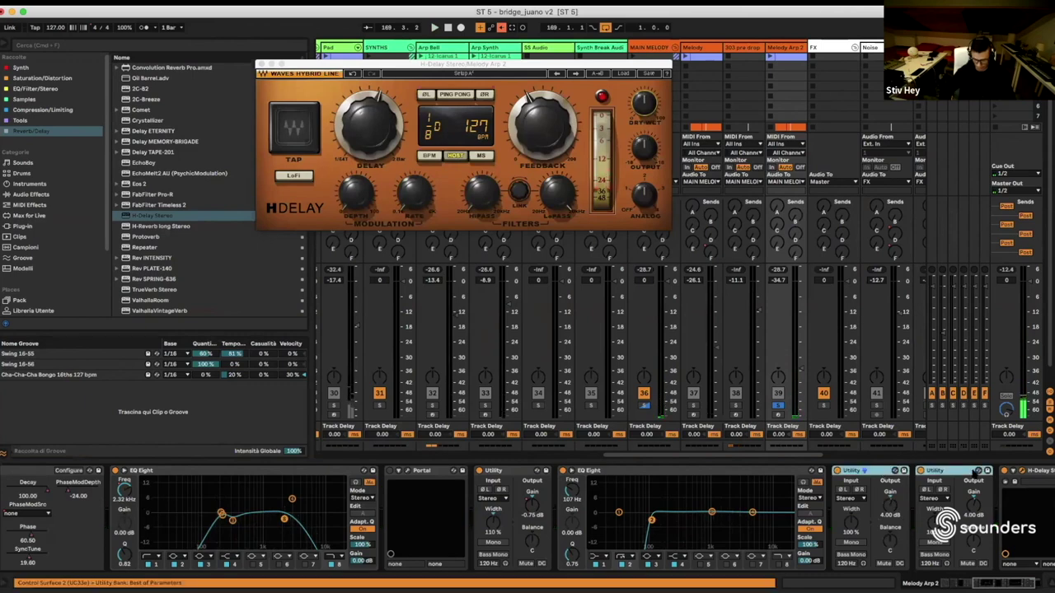
key("Delete")
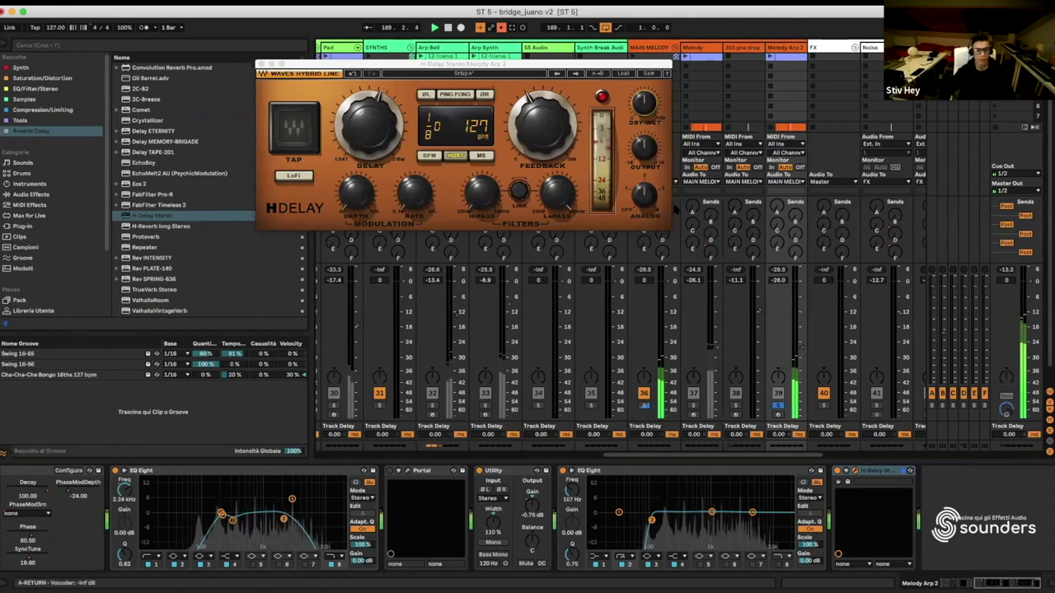
Close the H-Delay window and reopen it from the Melody Arp 2 device chain
left_click(261, 65)
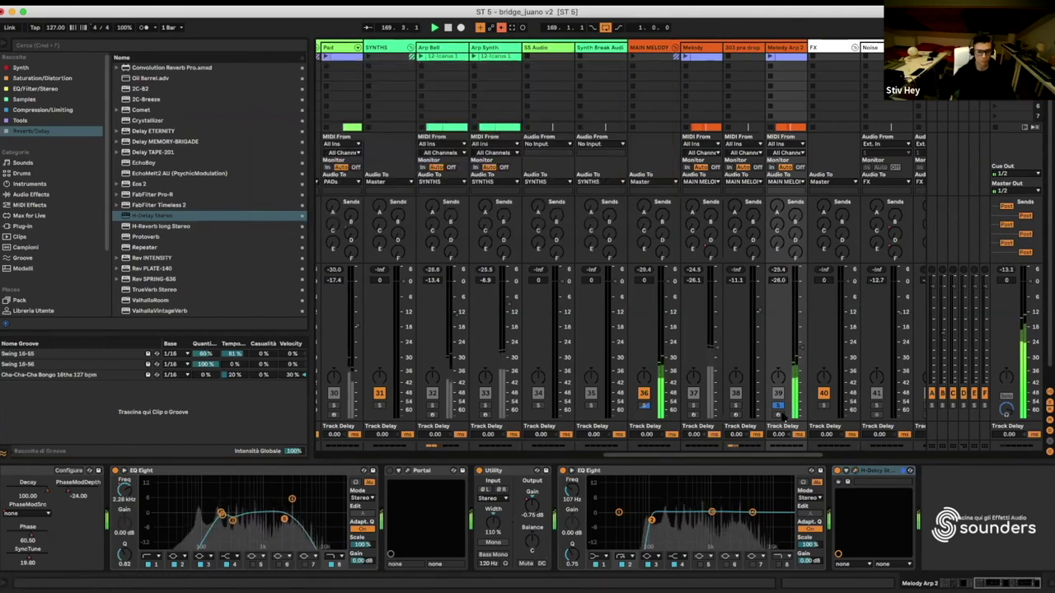
left_click(855, 471)
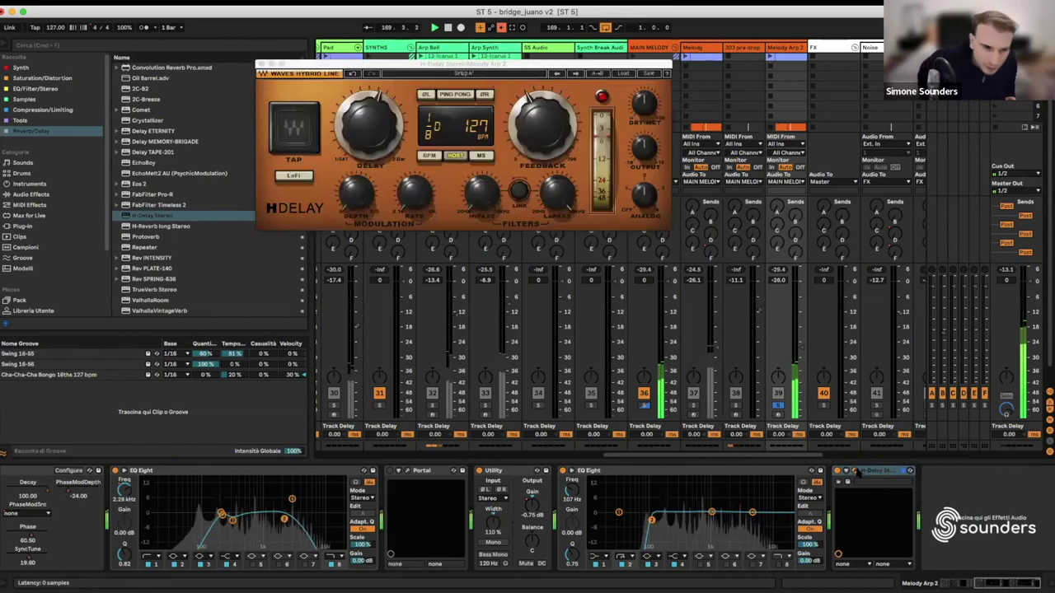